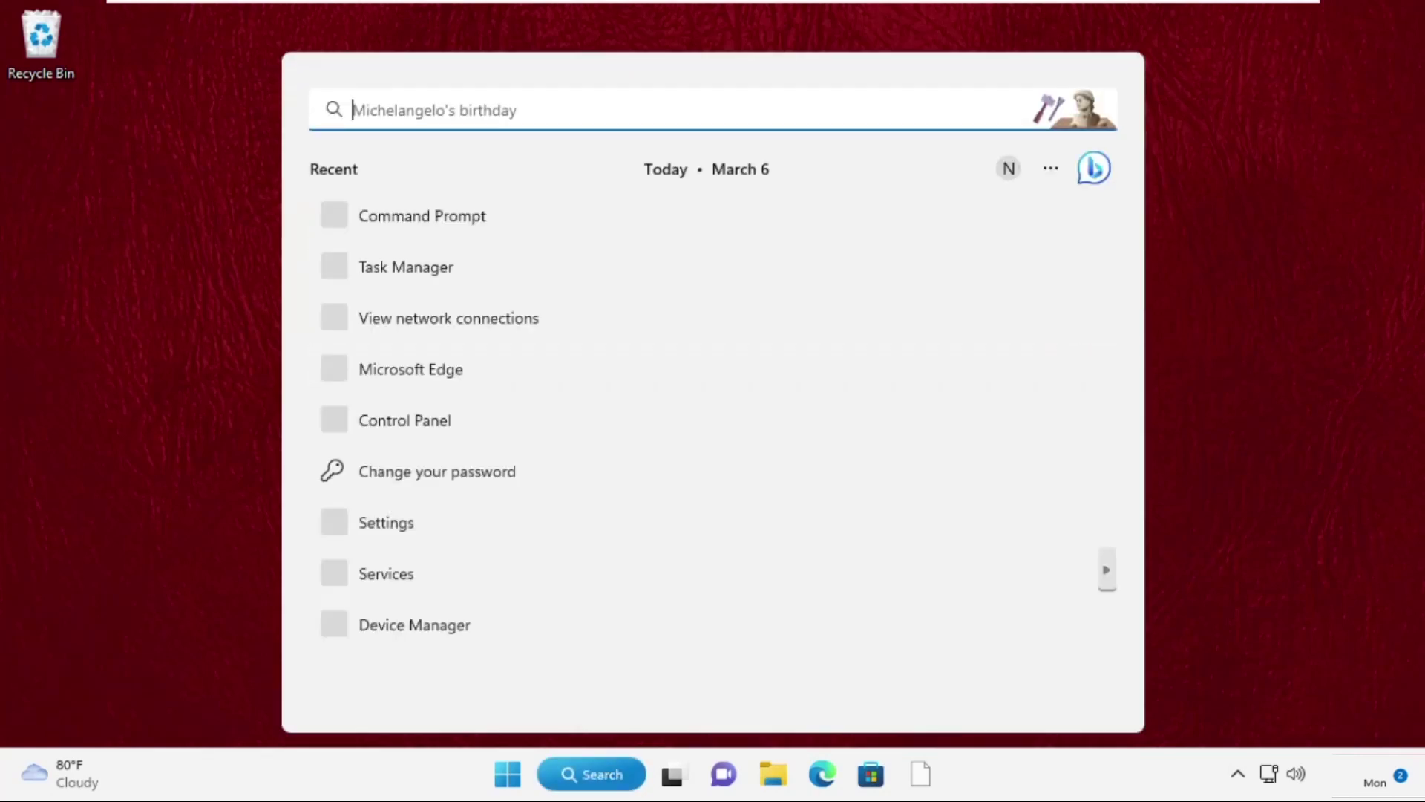
pyautogui.write('t')
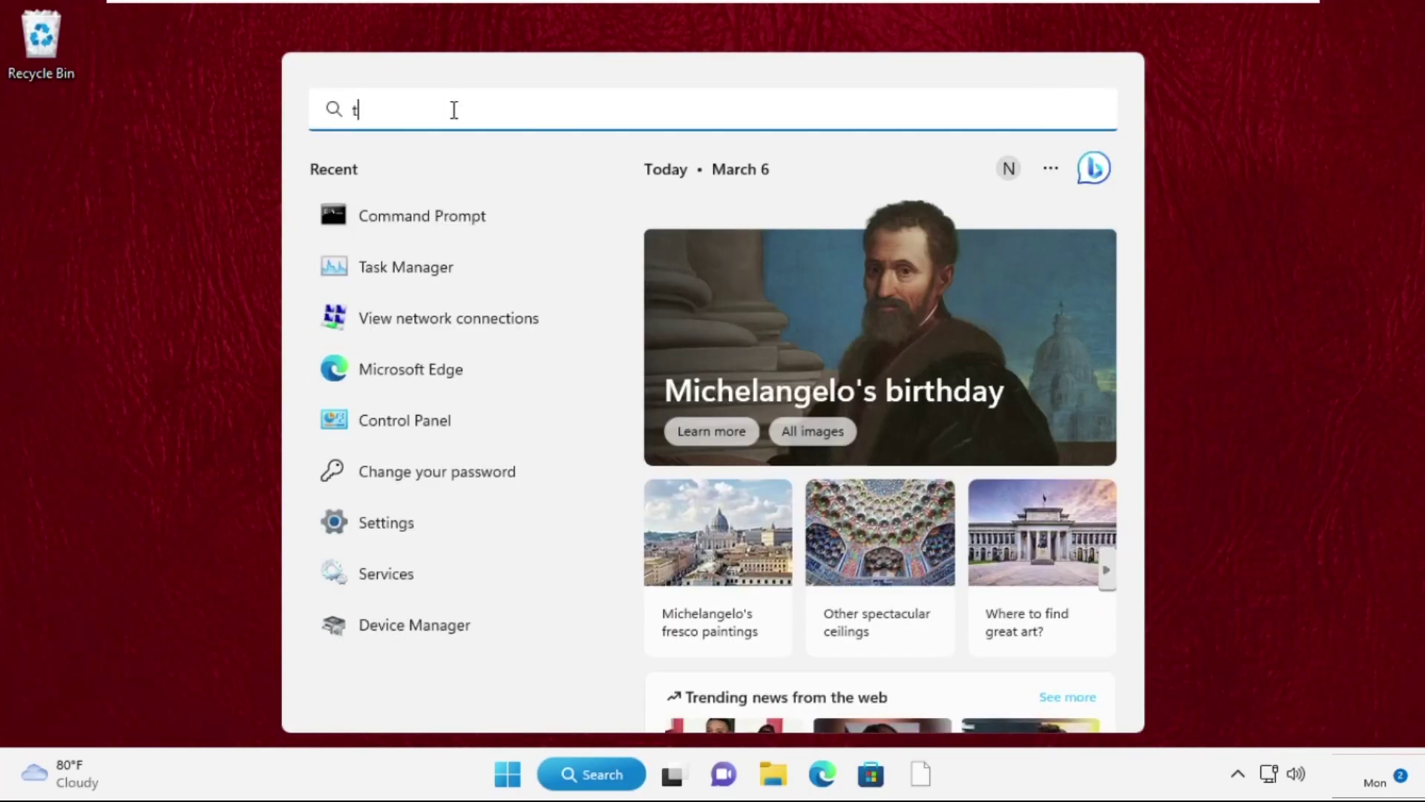
pyautogui.write('ask manager')
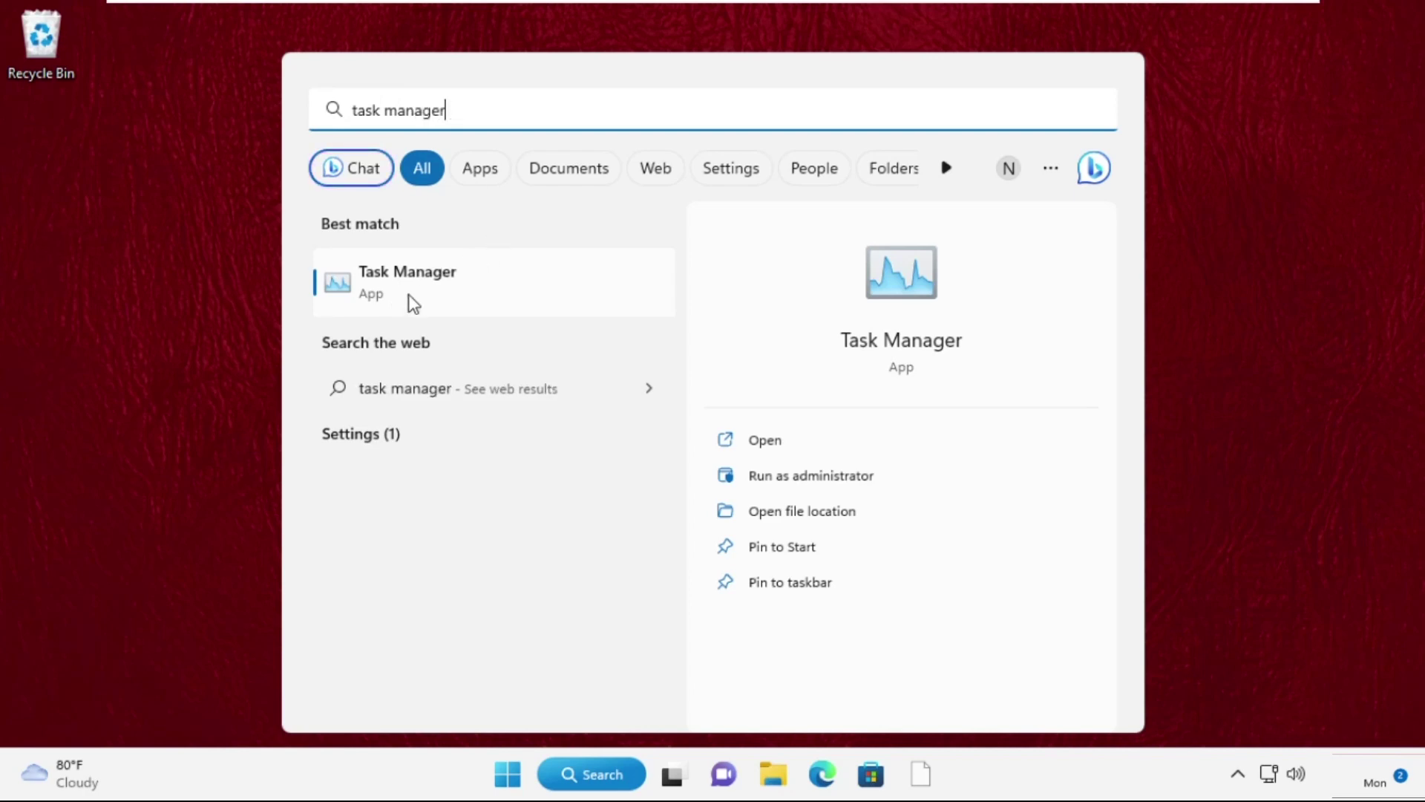
# Open Task Manager from Windows Search and browse for a program to run as a new task.
pyautogui.click(415, 289)
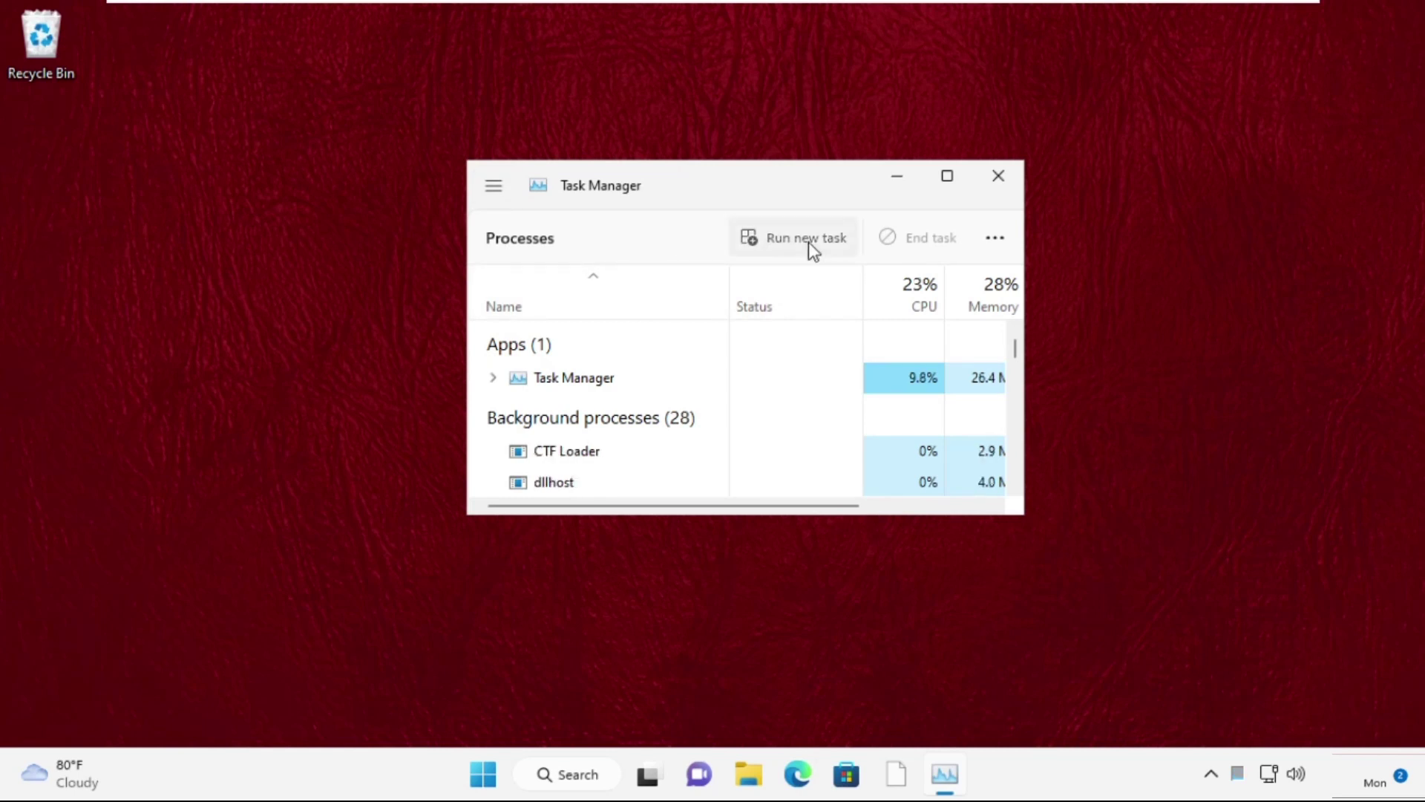
pyautogui.click(809, 242)
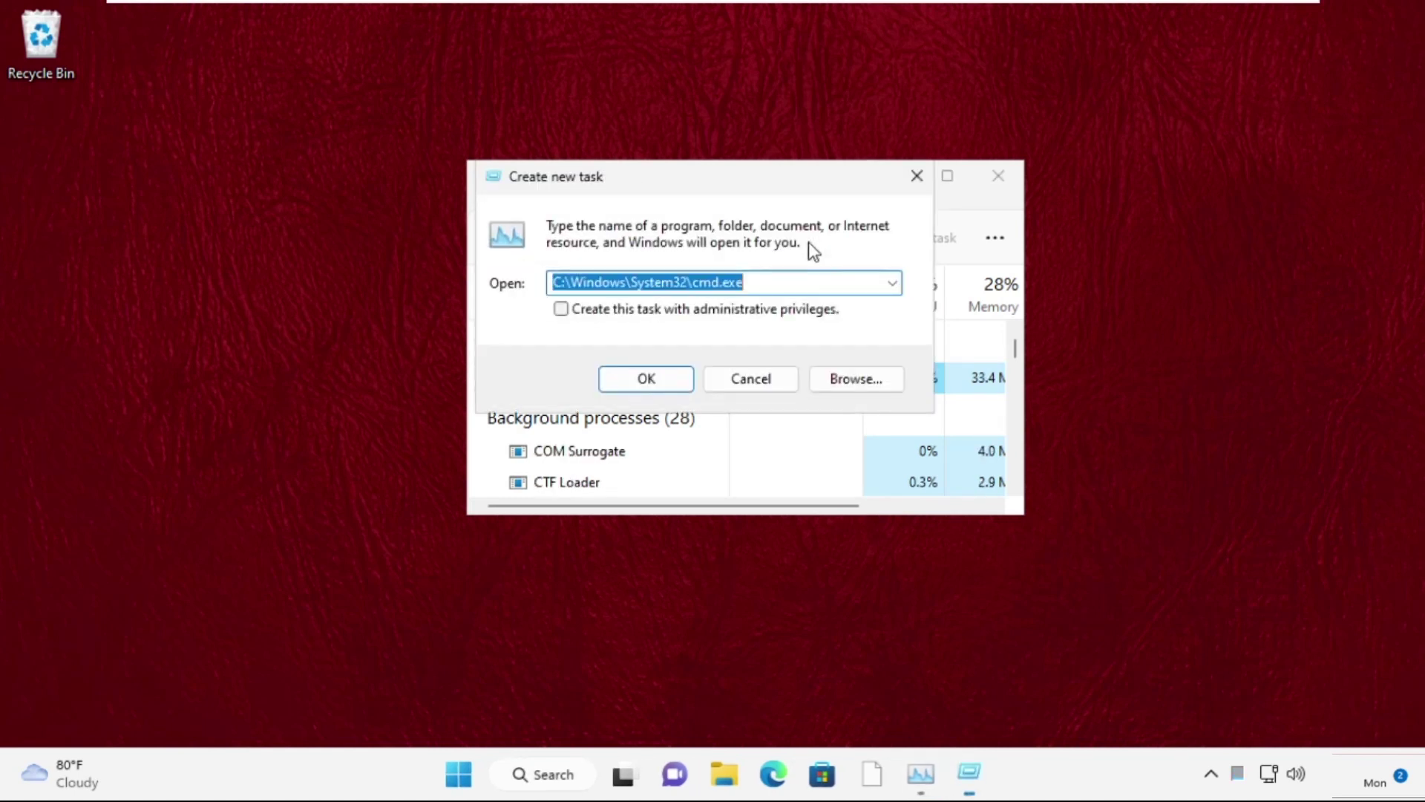
pyautogui.click(856, 379)
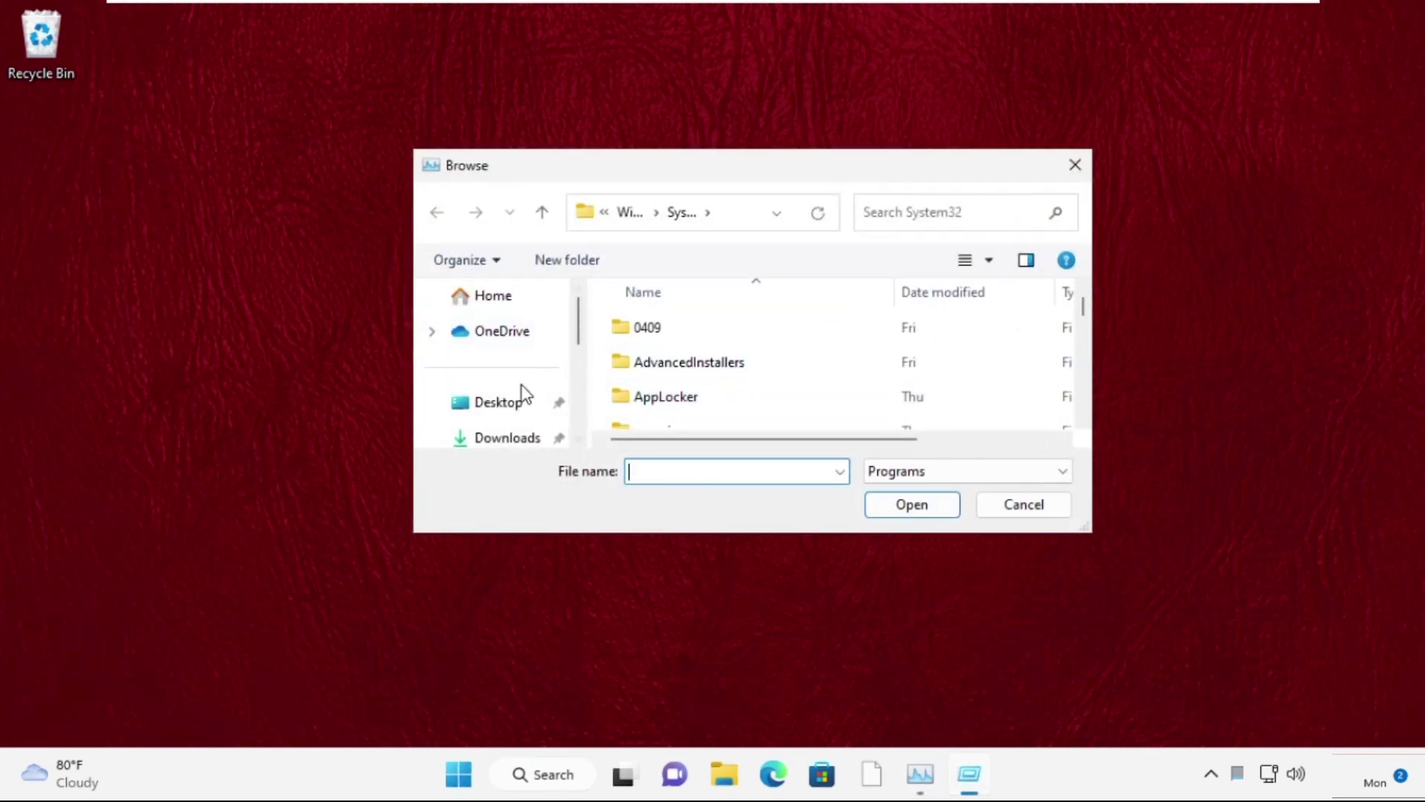
pyautogui.scroll(-2, 521, 396)
pyautogui.scroll(-2, 521, 401)
pyautogui.scroll(-1, 522, 402)
# Browse through This PC > Local Disk (C:) > Windows to the System32 folder.
pyautogui.click(509, 404)
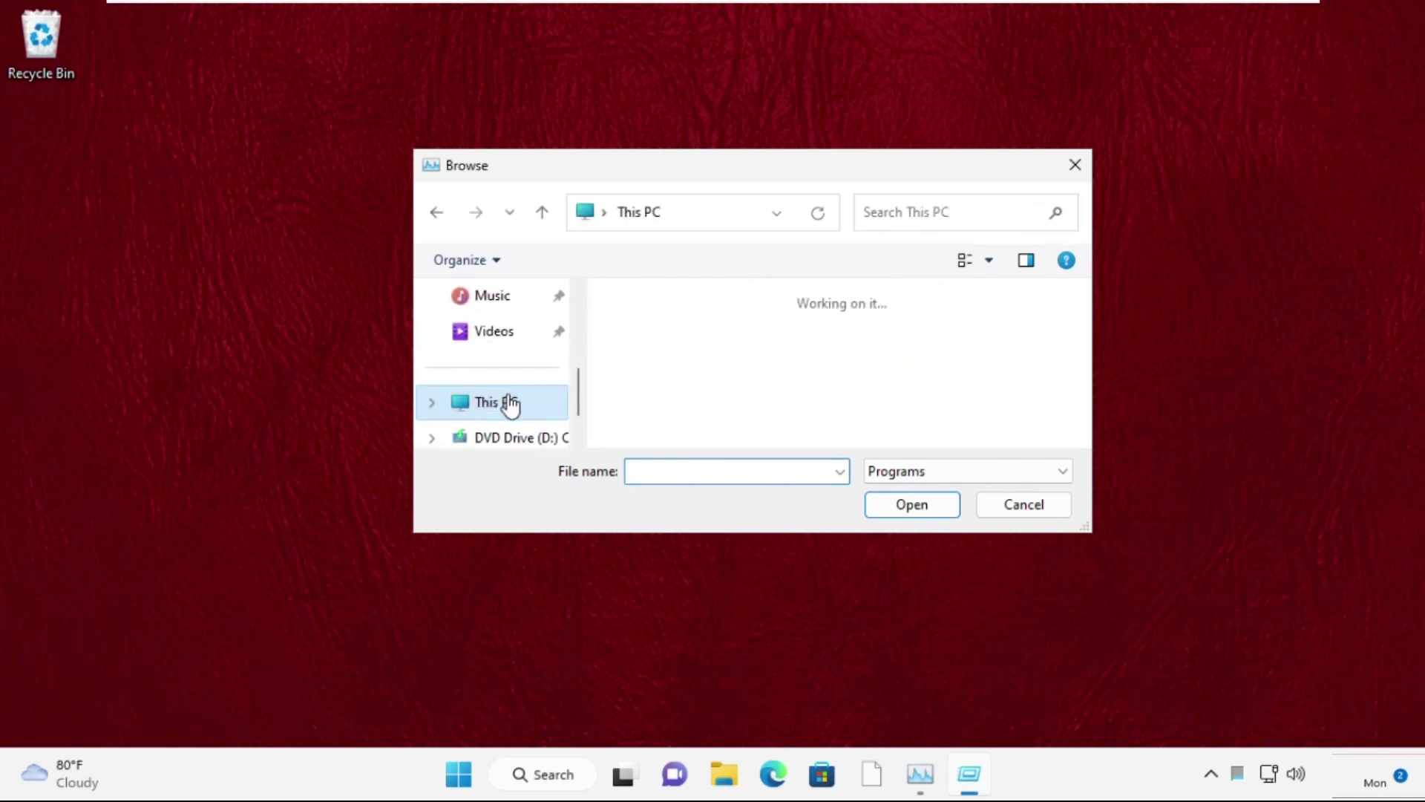
pyautogui.doubleClick(735, 357)
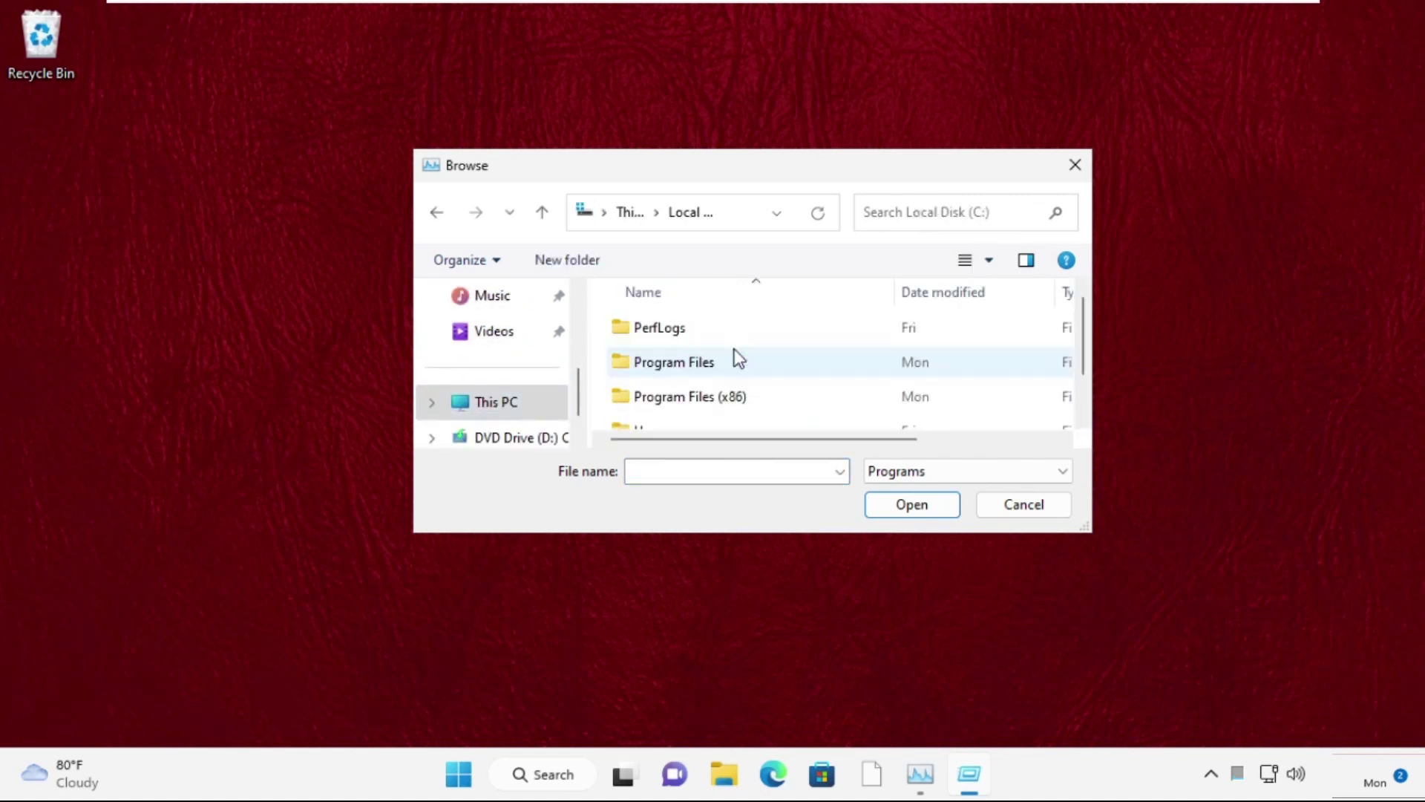
pyautogui.scroll(-1, 736, 354)
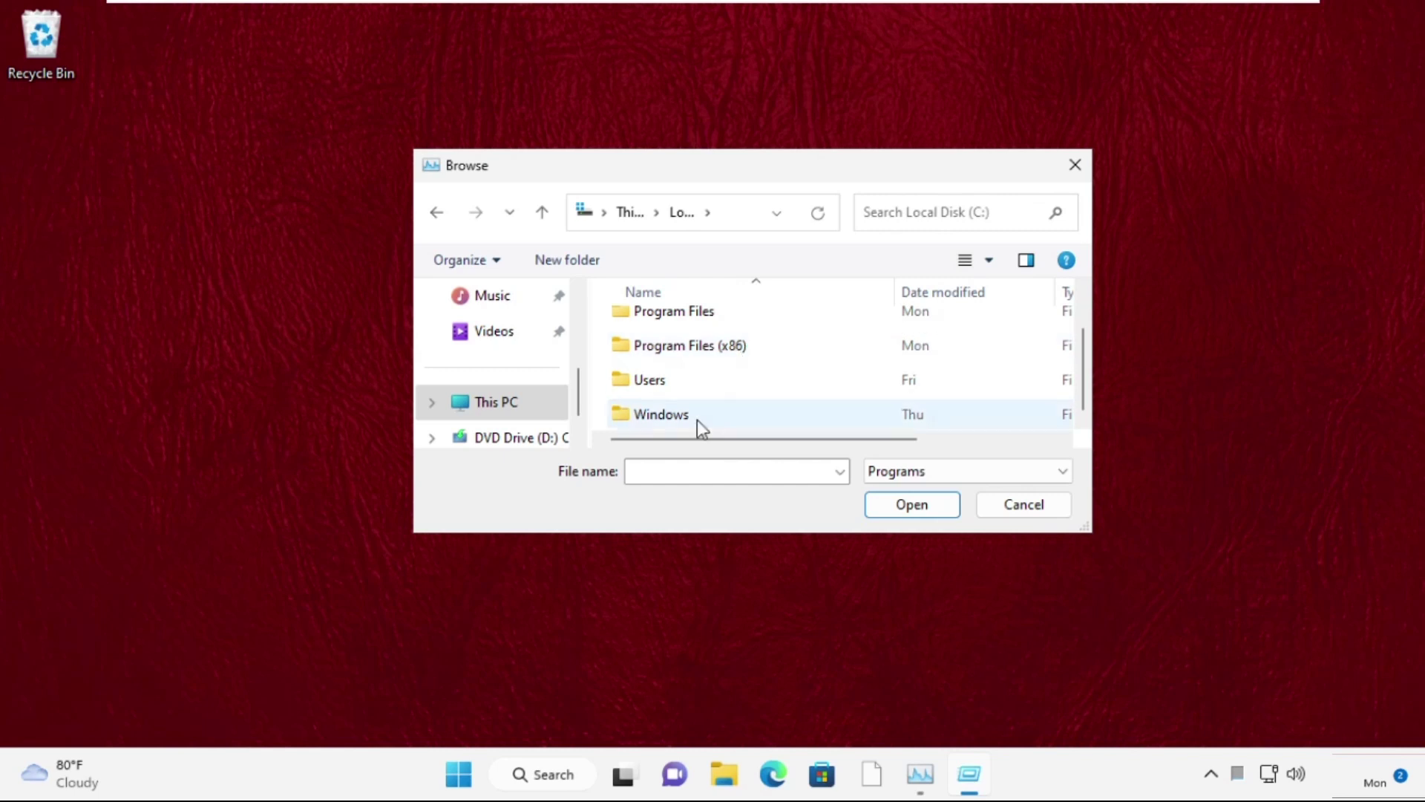
pyautogui.doubleClick(674, 420)
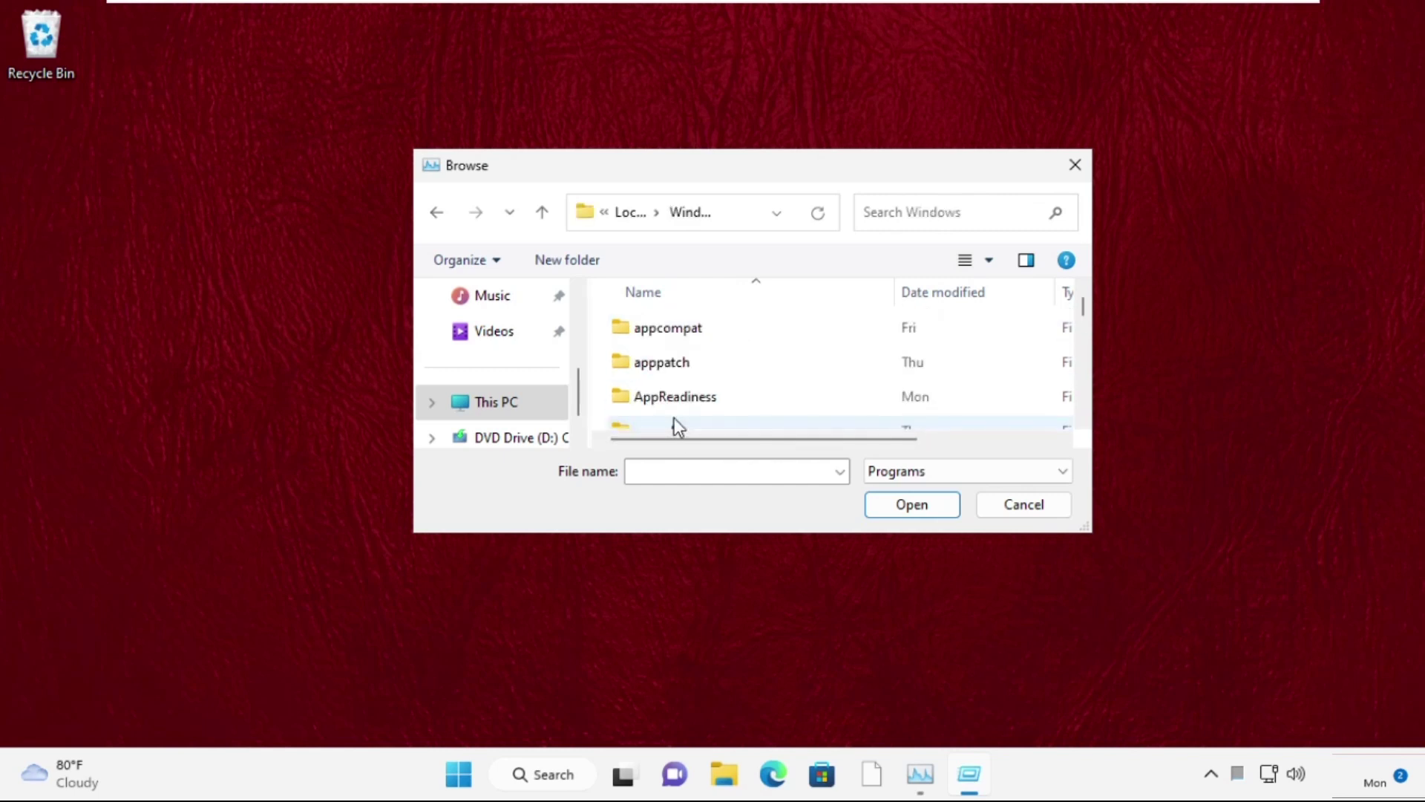
pyautogui.click(689, 384)
pyautogui.scroll(-1, 689, 383)
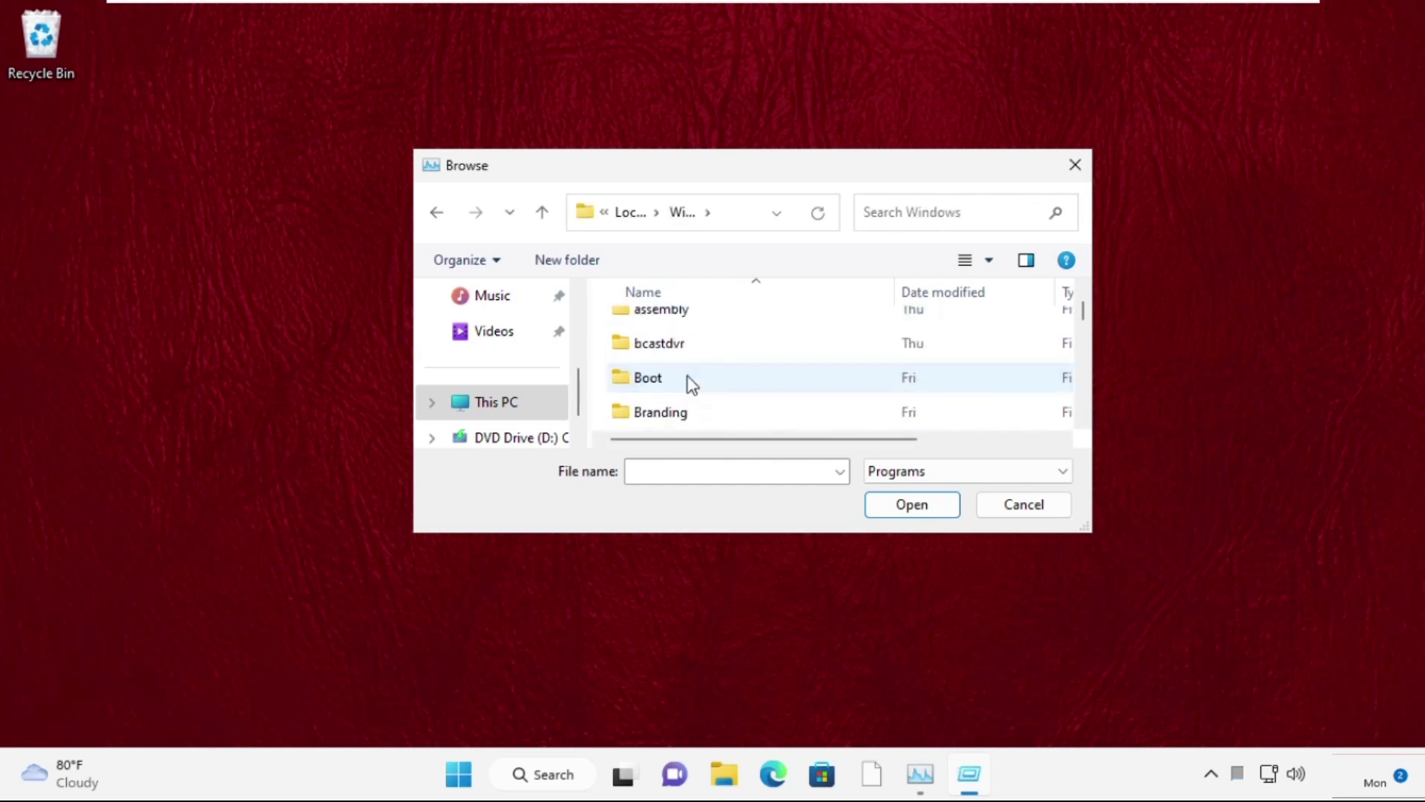
pyautogui.scroll(-2, 689, 384)
pyautogui.scroll(-10, 690, 383)
pyautogui.scroll(-2, 690, 384)
pyautogui.scroll(-2, 690, 384)
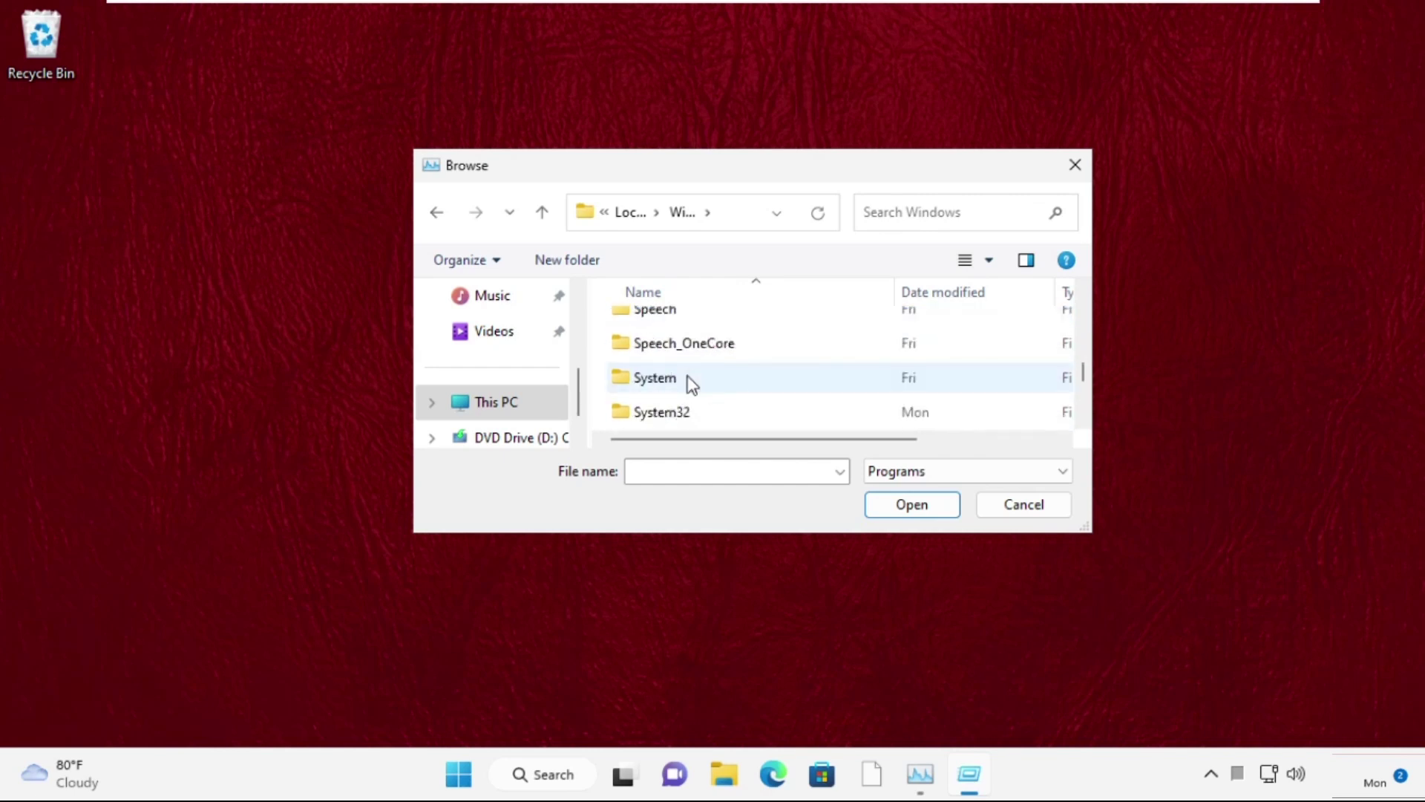
pyautogui.scroll(-1, 687, 381)
pyautogui.click(695, 352)
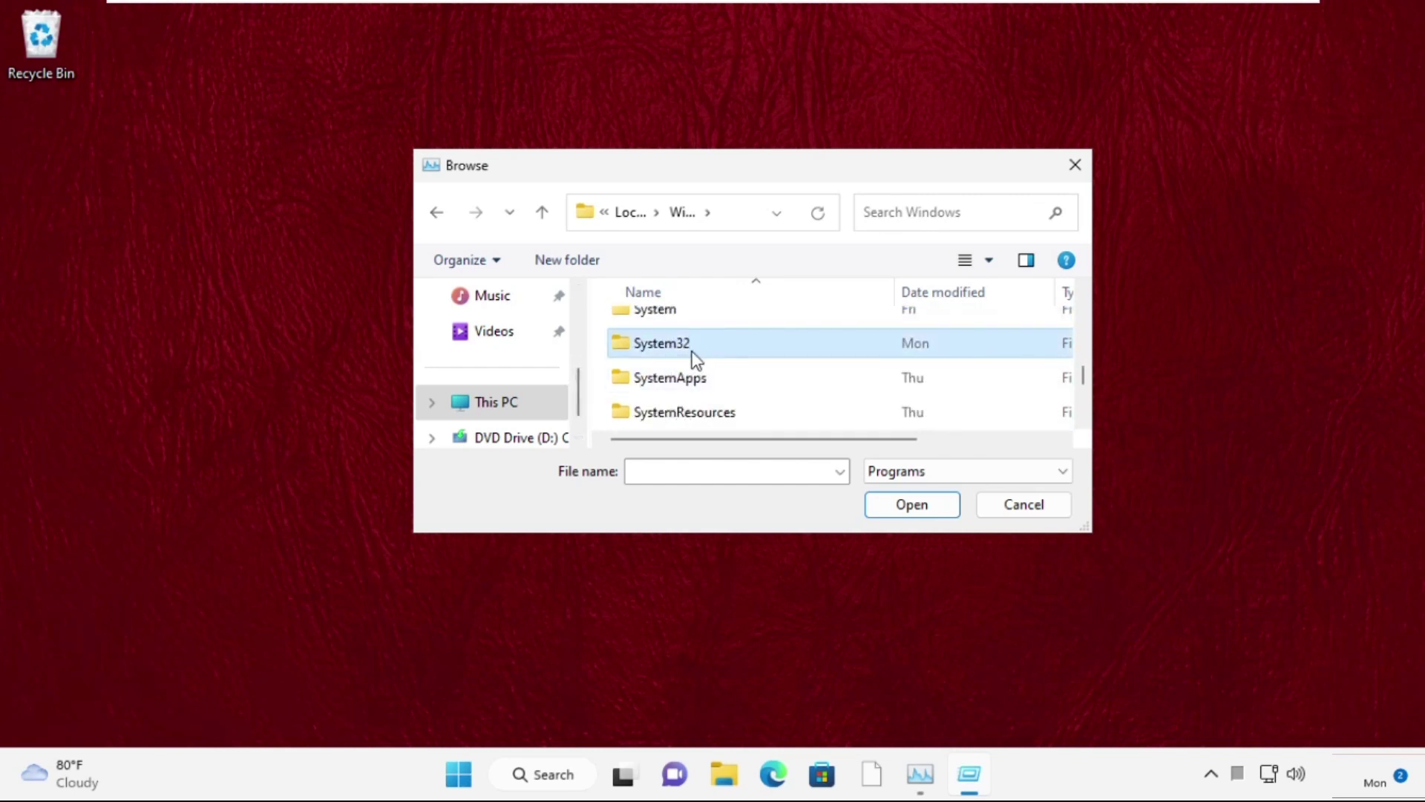
pyautogui.doubleClick(681, 353)
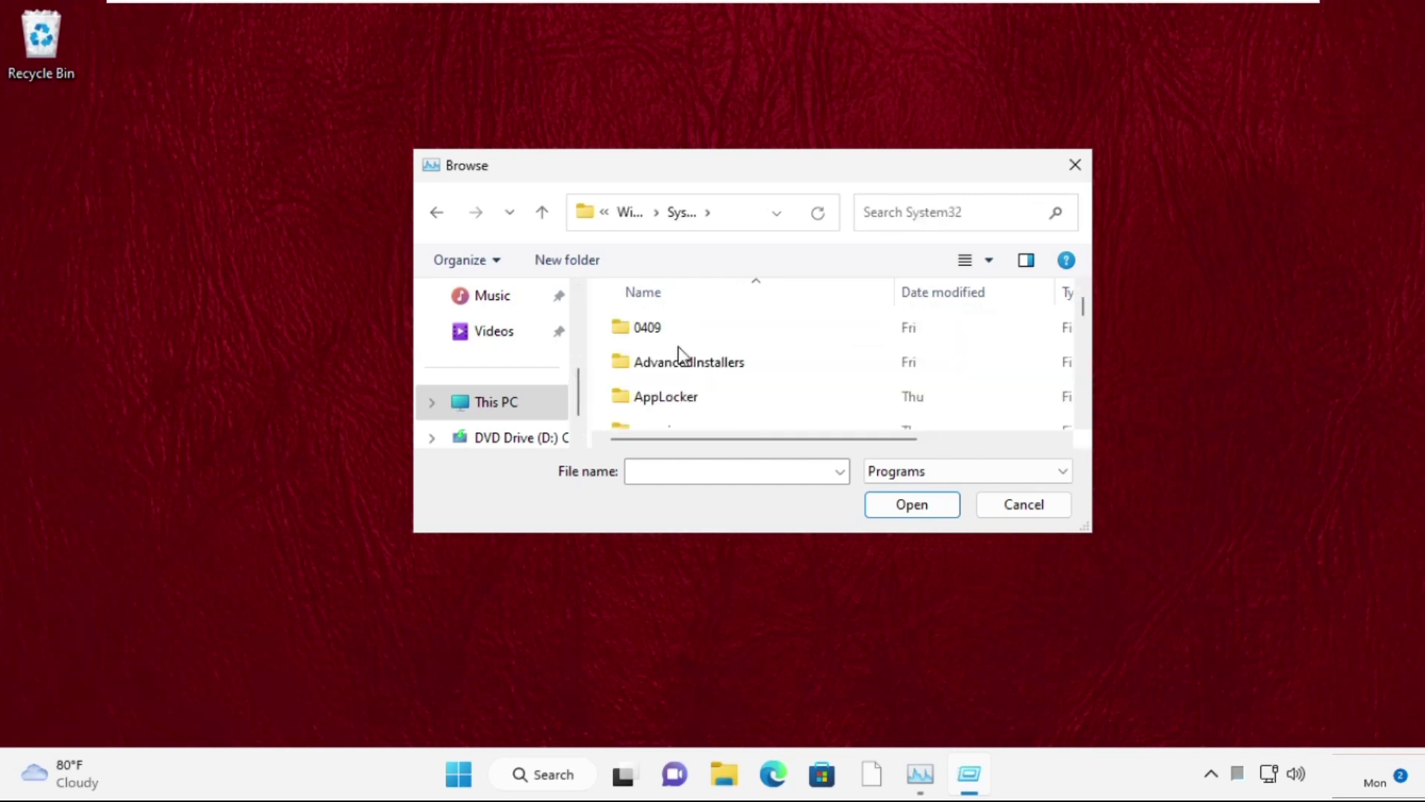
pyautogui.write('change')
pyautogui.scroll(-1, 681, 352)
pyautogui.scroll(-3, 680, 351)
pyautogui.scroll(-2, 677, 350)
pyautogui.scroll(2, 673, 348)
# Pick cmd.exe as the new task and run it with administrator privileges.
pyautogui.click(674, 357)
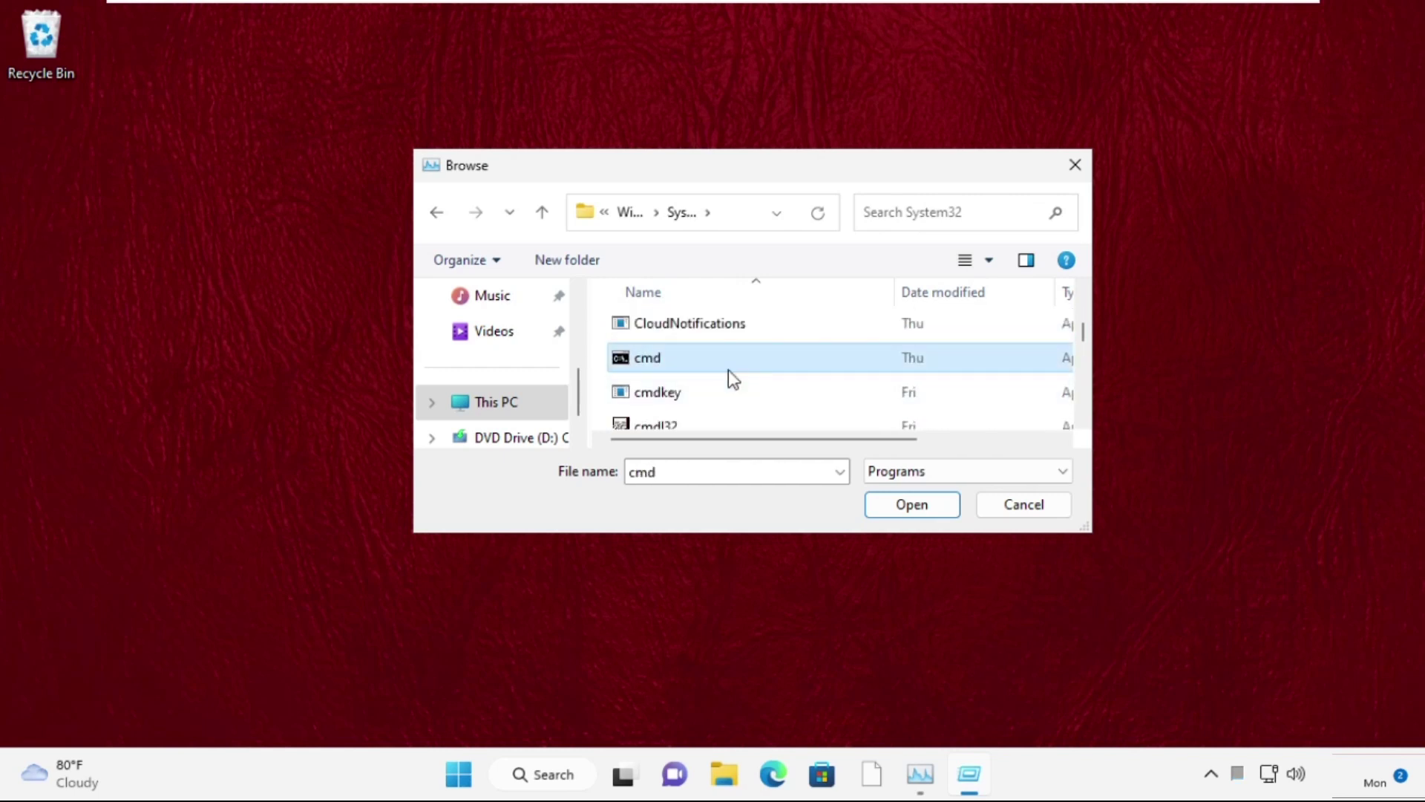
pyautogui.click(908, 504)
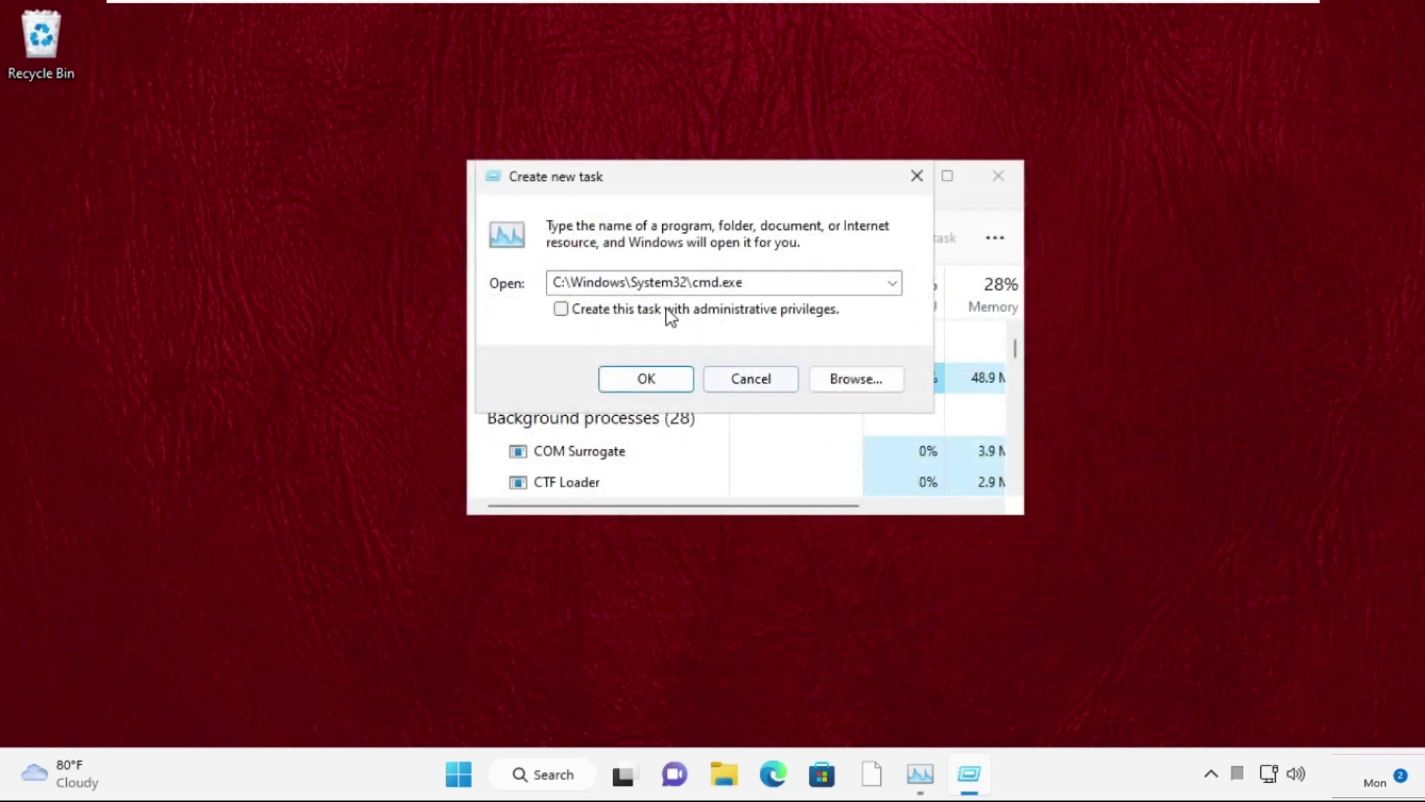
pyautogui.click(563, 313)
# Close Task Manager and run sfc /scanfile=c:\windows\system32\ieframe.dll in the admin prompt.
pyautogui.click(646, 383)
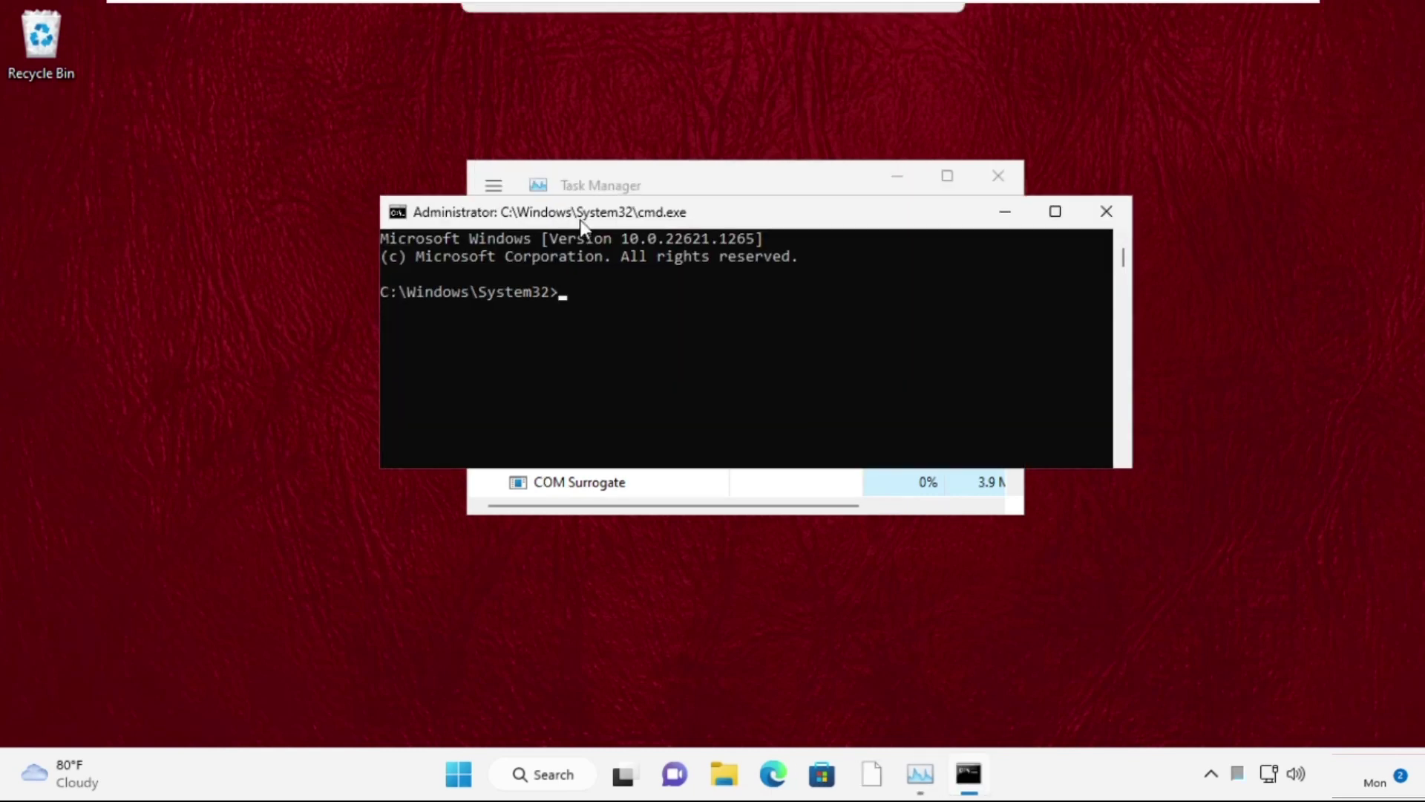
pyautogui.click(999, 176)
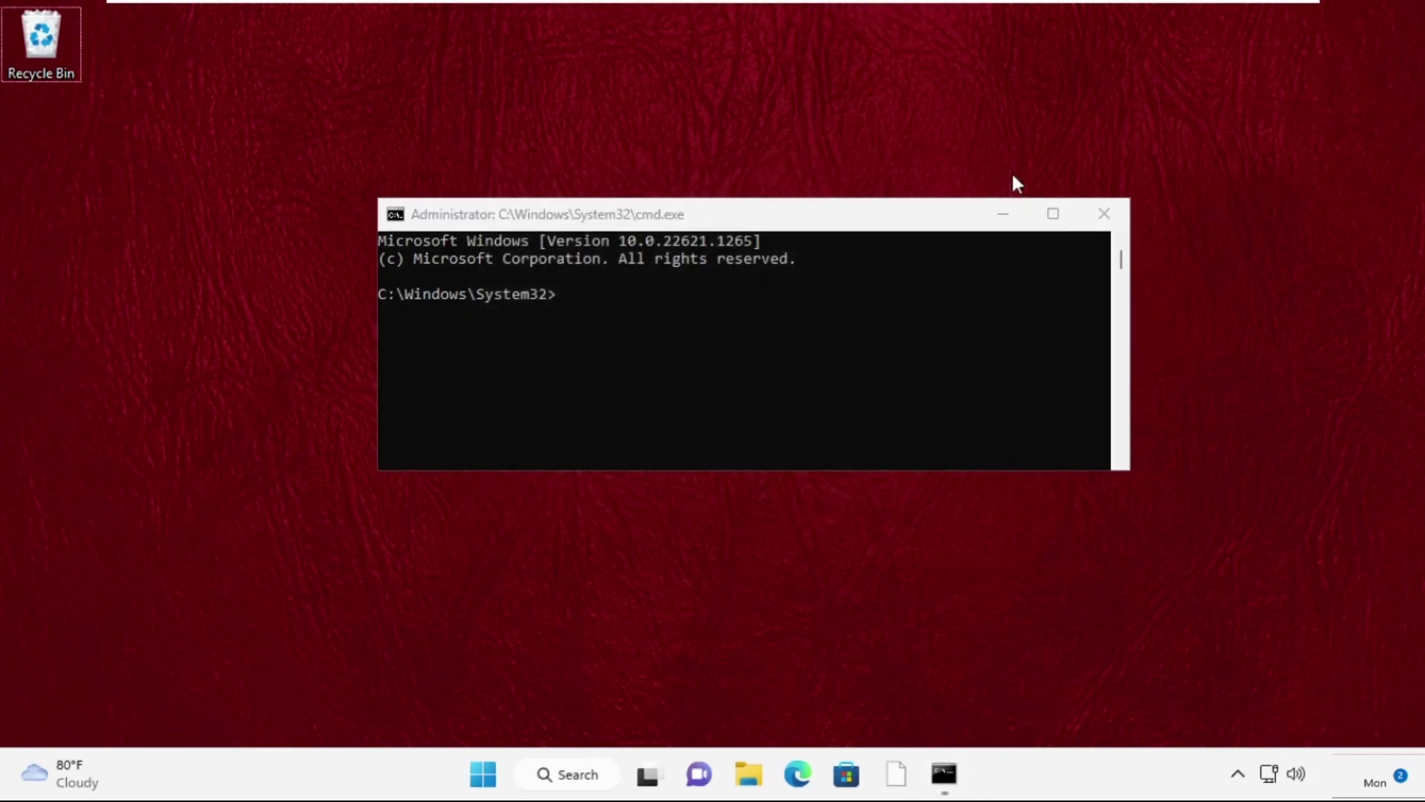
pyautogui.click(605, 300)
pyautogui.write('sfc /')
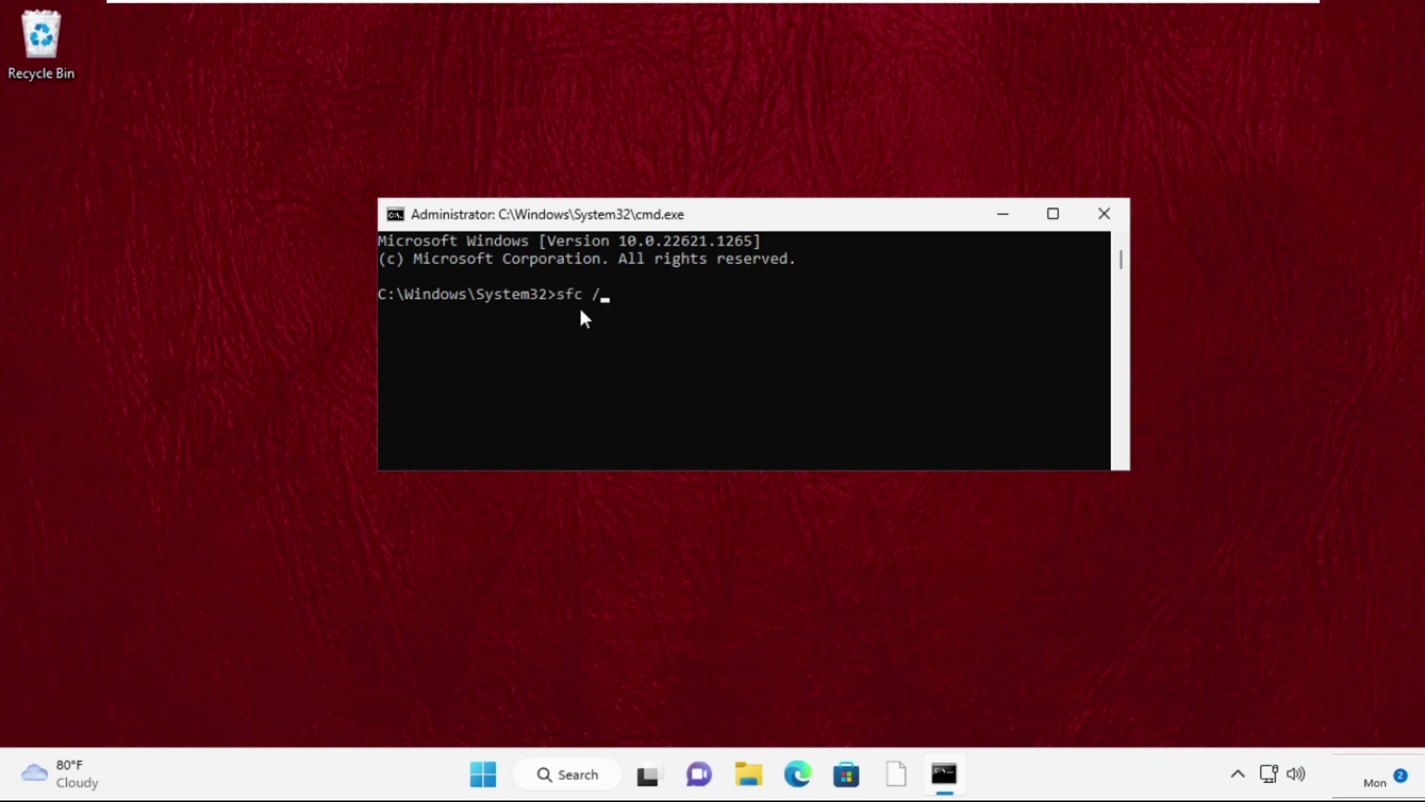
pyautogui.write('scanfile=c')
pyautogui.write(':\\')
pyautogui.write('windows\\system32')
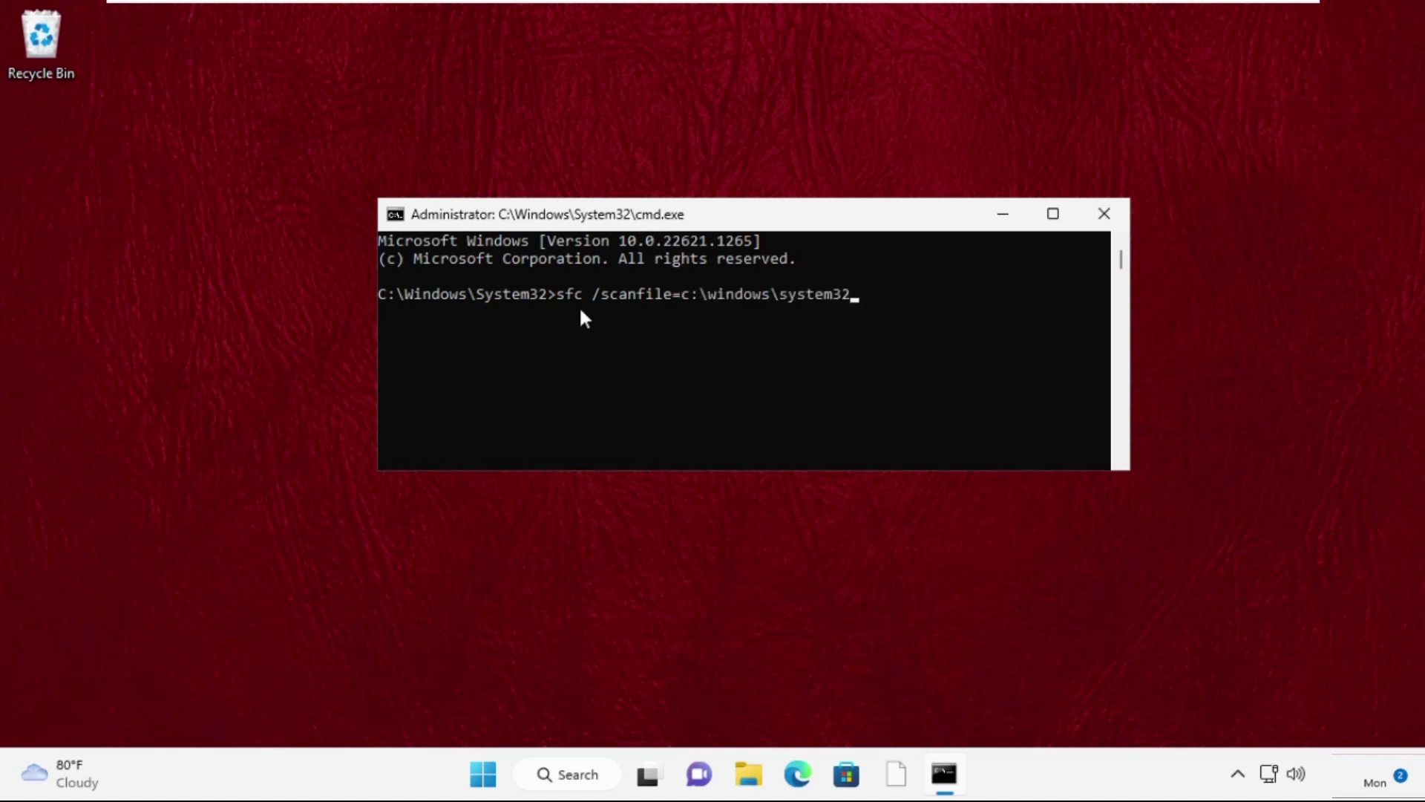
pyautogui.write('\\iefra')
pyautogui.write('me.dll')
pyautogui.press('Return')
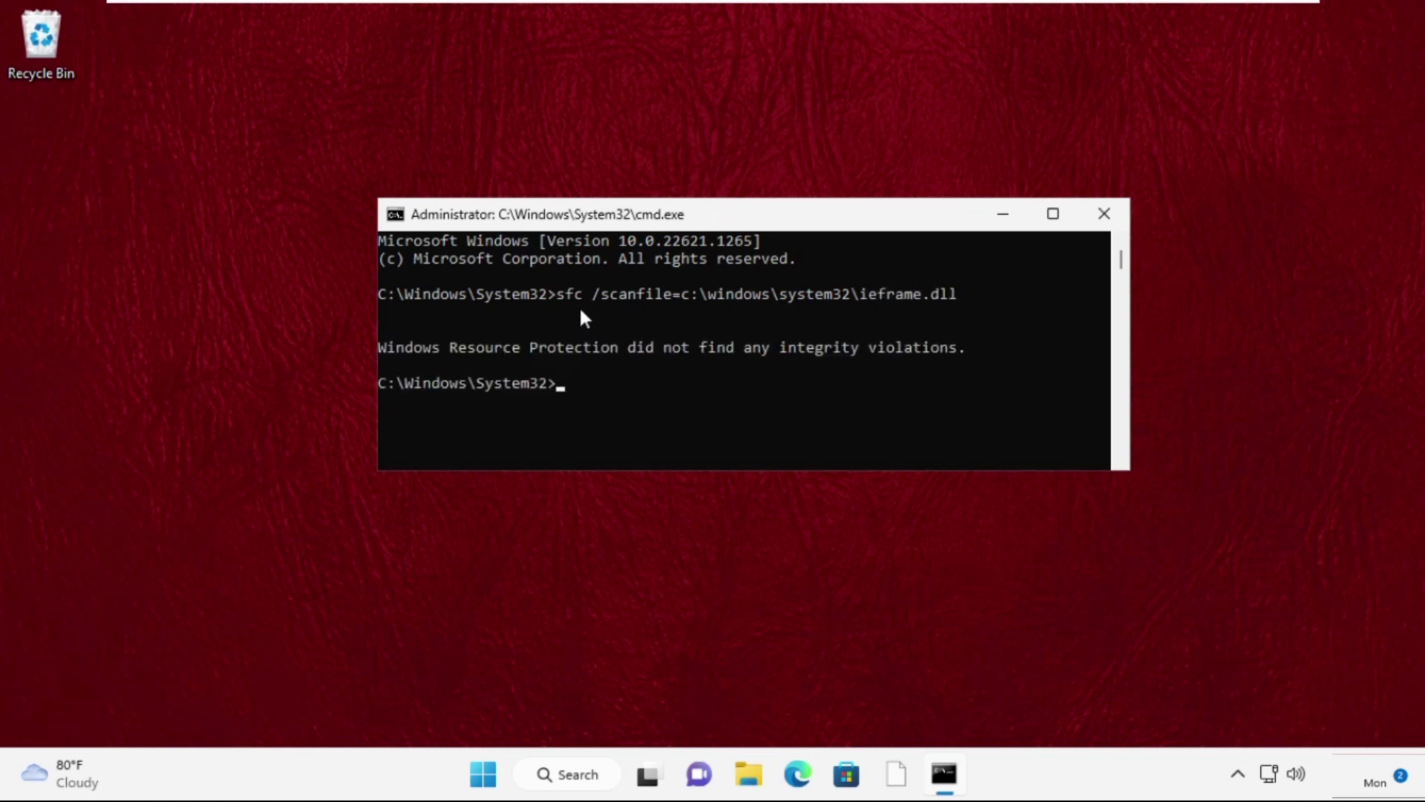
pyautogui.scroll(-1, 605, 329)
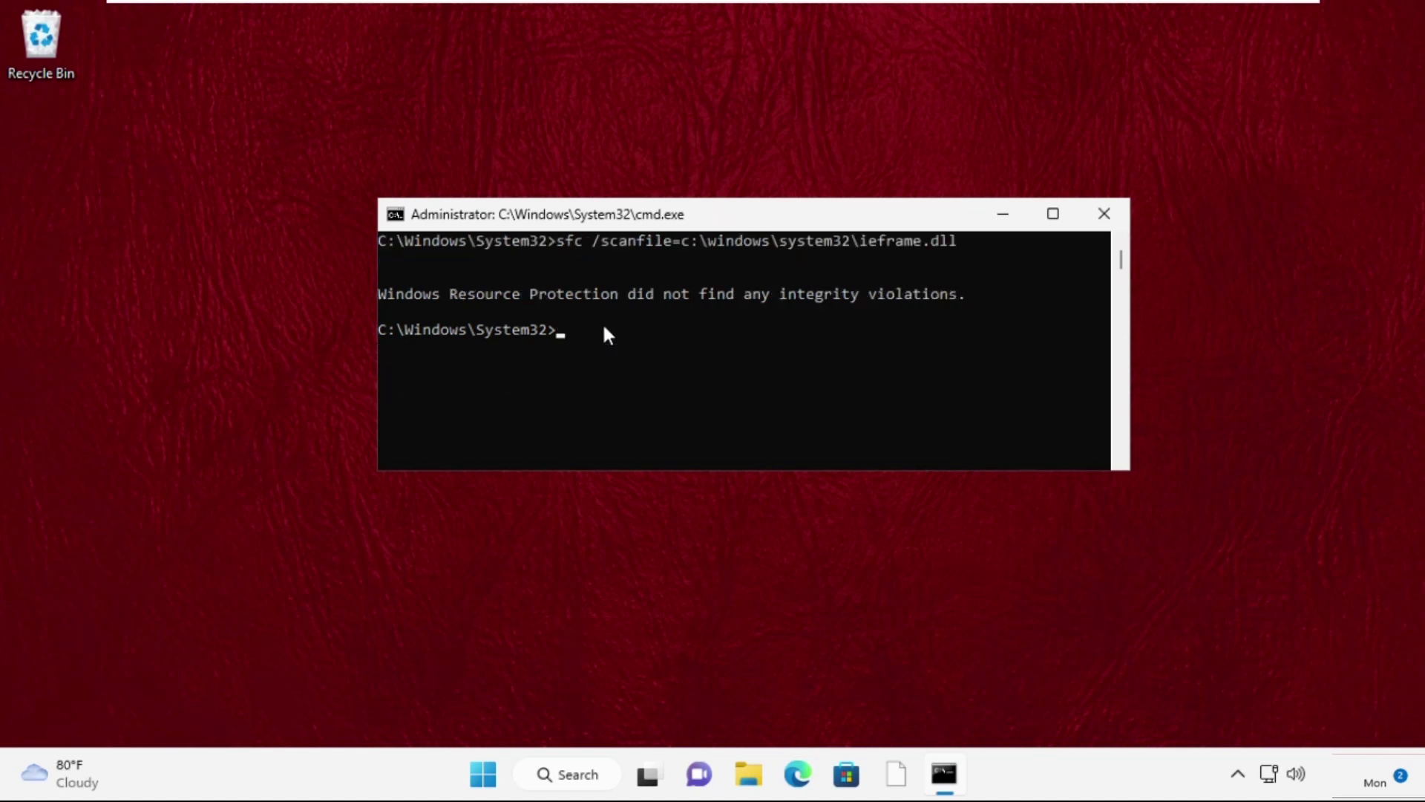
pyautogui.write('sfc /verif')
pyautogui.write('yfile=c:\\windows\\system32\\i')
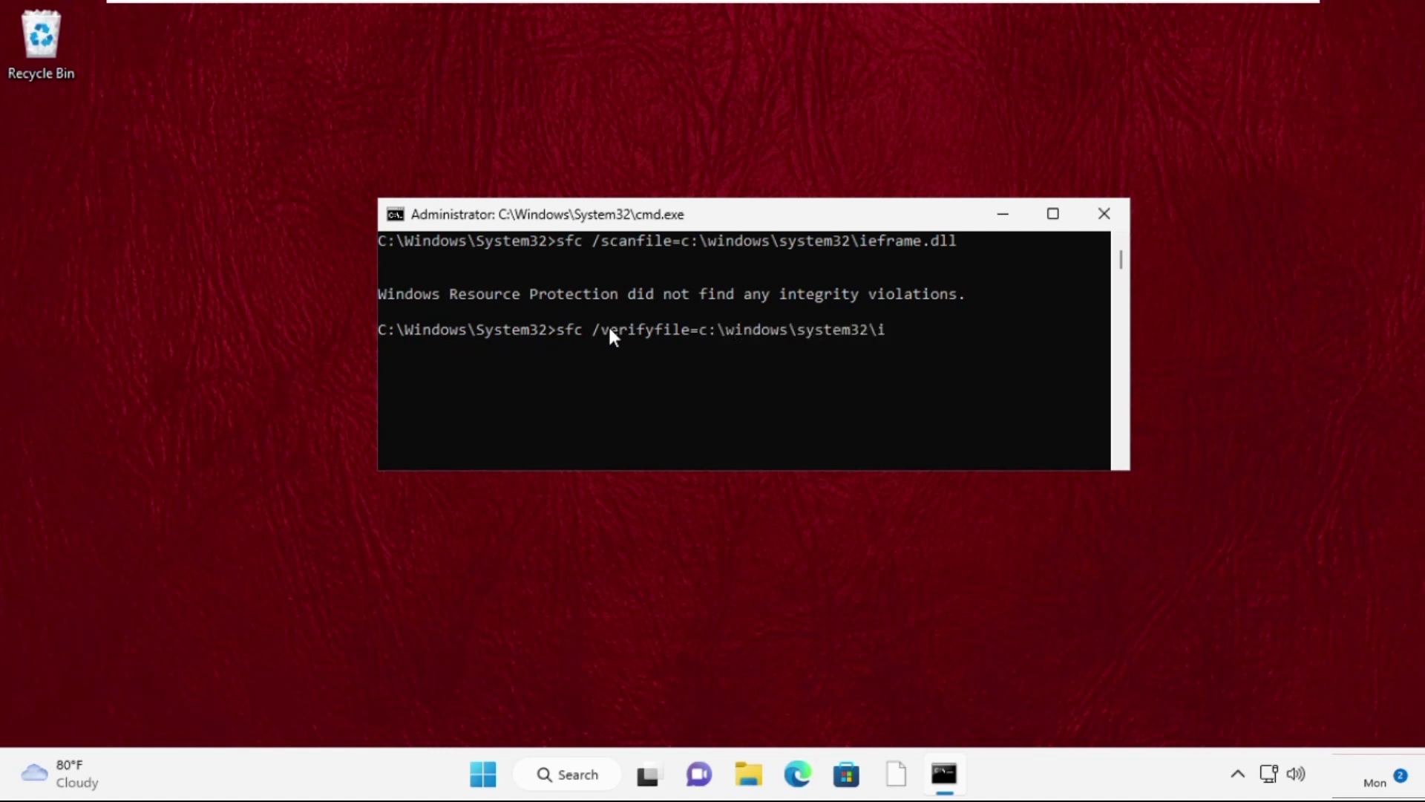
pyautogui.write('eframe.dll')
# Run sfc /verifyfile=c:\windows\system32\ieframe.dll, then exit the Command Prompt.
pyautogui.press('Return')
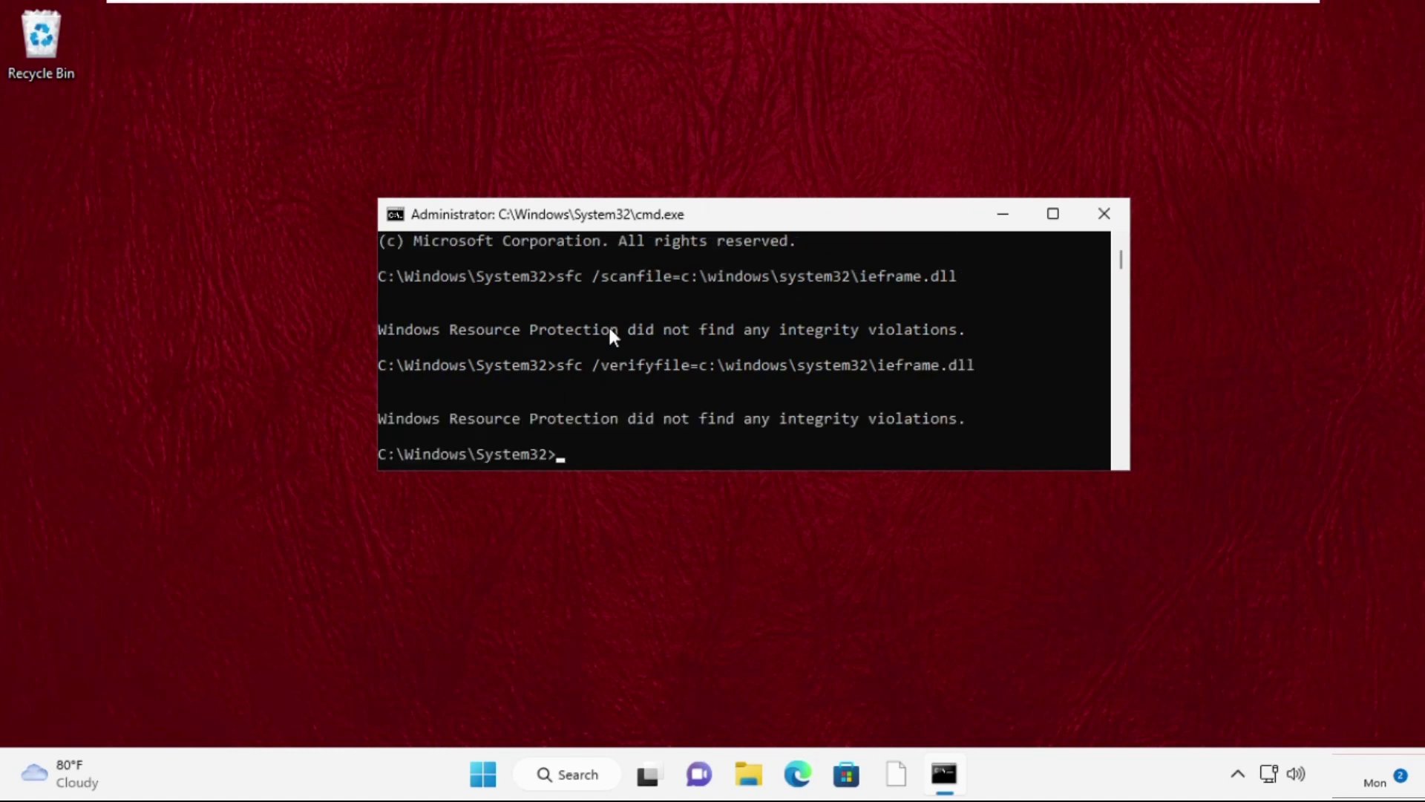
pyautogui.write('e')
pyautogui.write('xit')
pyautogui.press('Return')
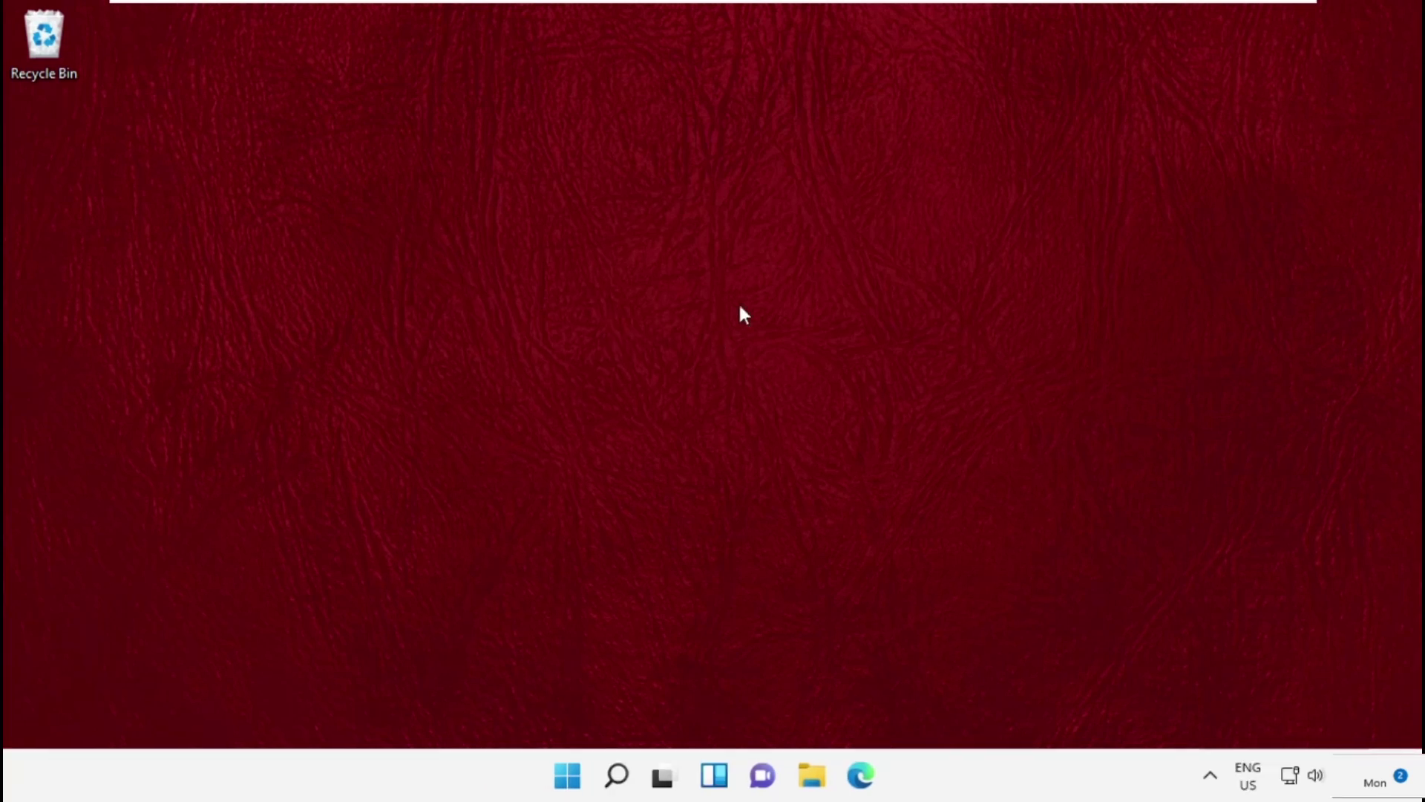
# Open the Local Disk (C:) properties from This PC in File Explorer.
pyautogui.click(812, 776)
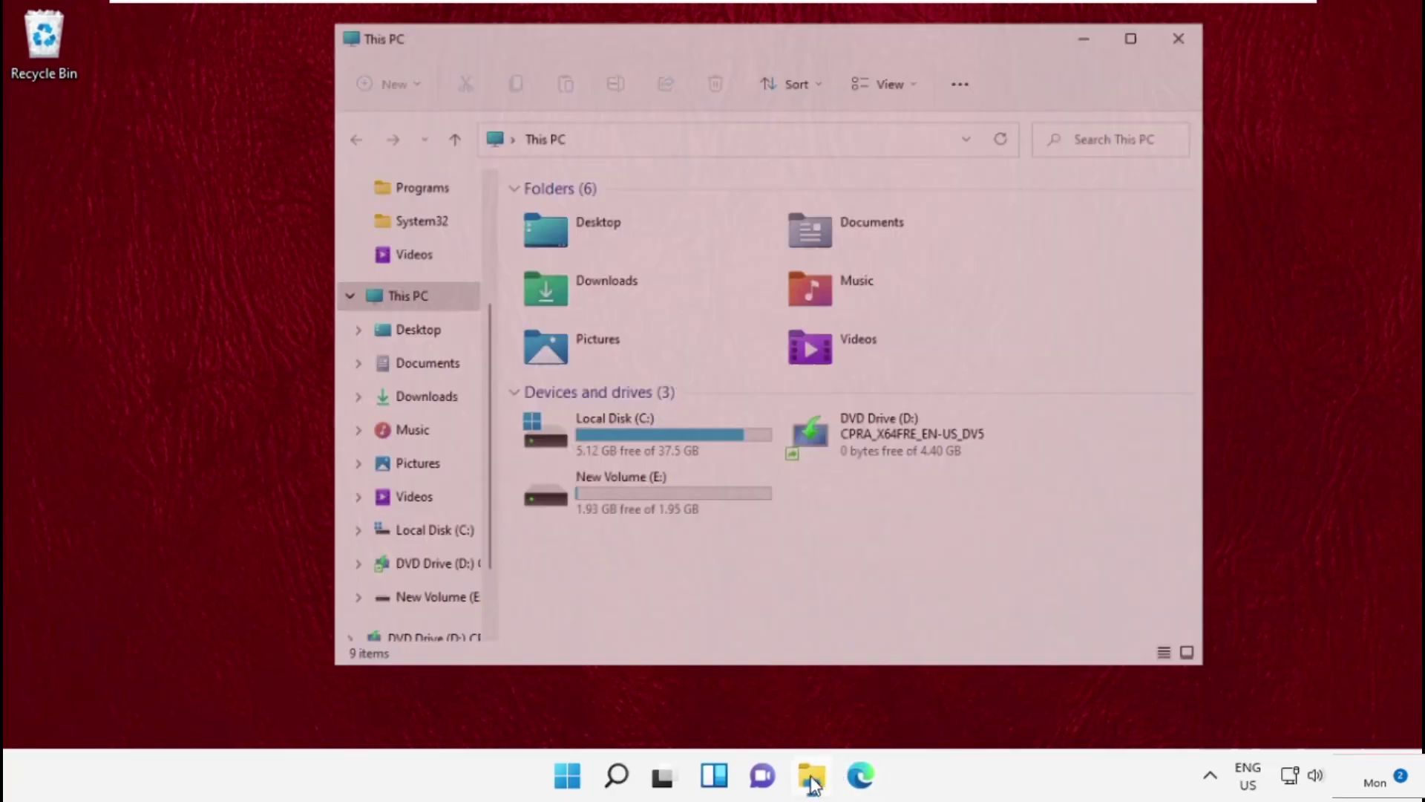
pyautogui.click(669, 451)
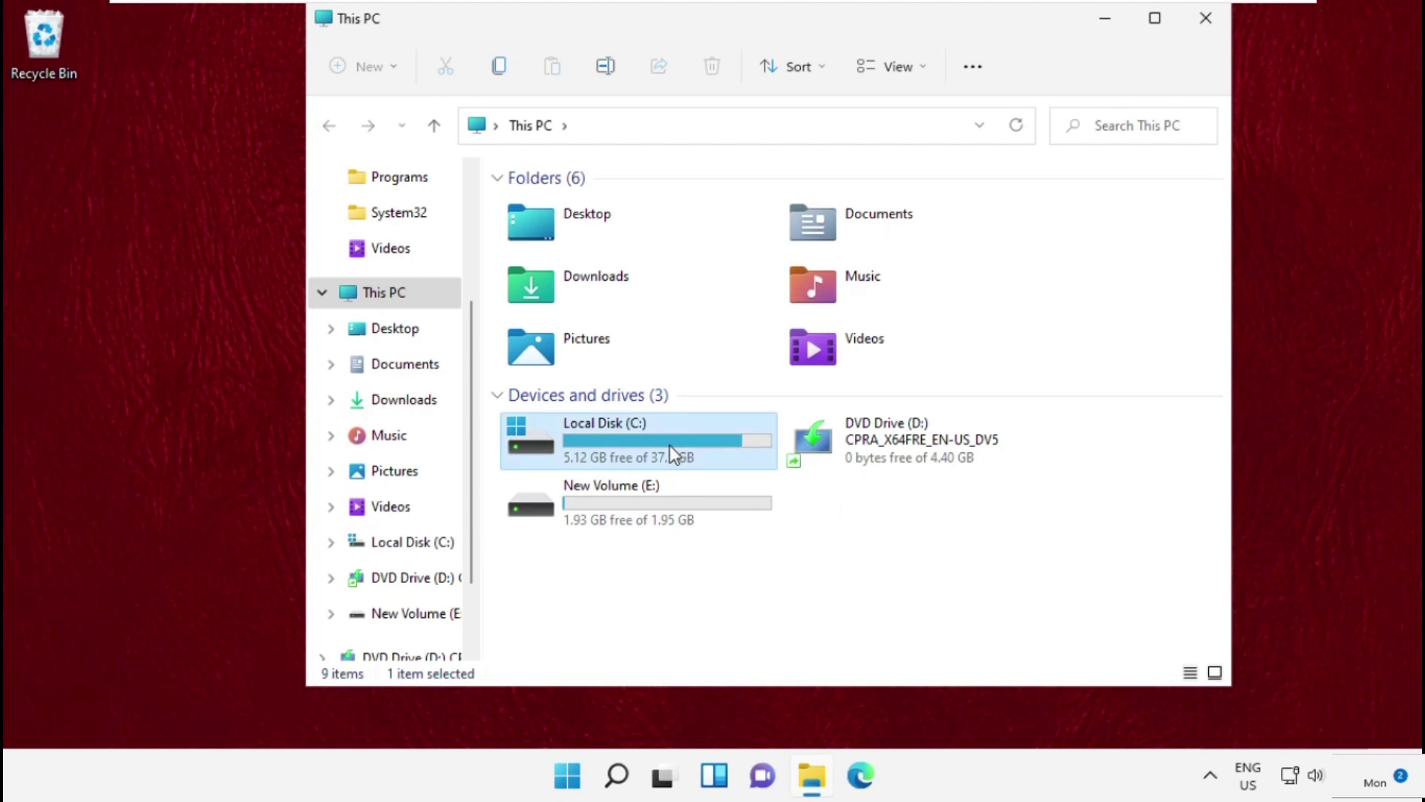
pyautogui.rightClick(670, 444)
pyautogui.click(755, 381)
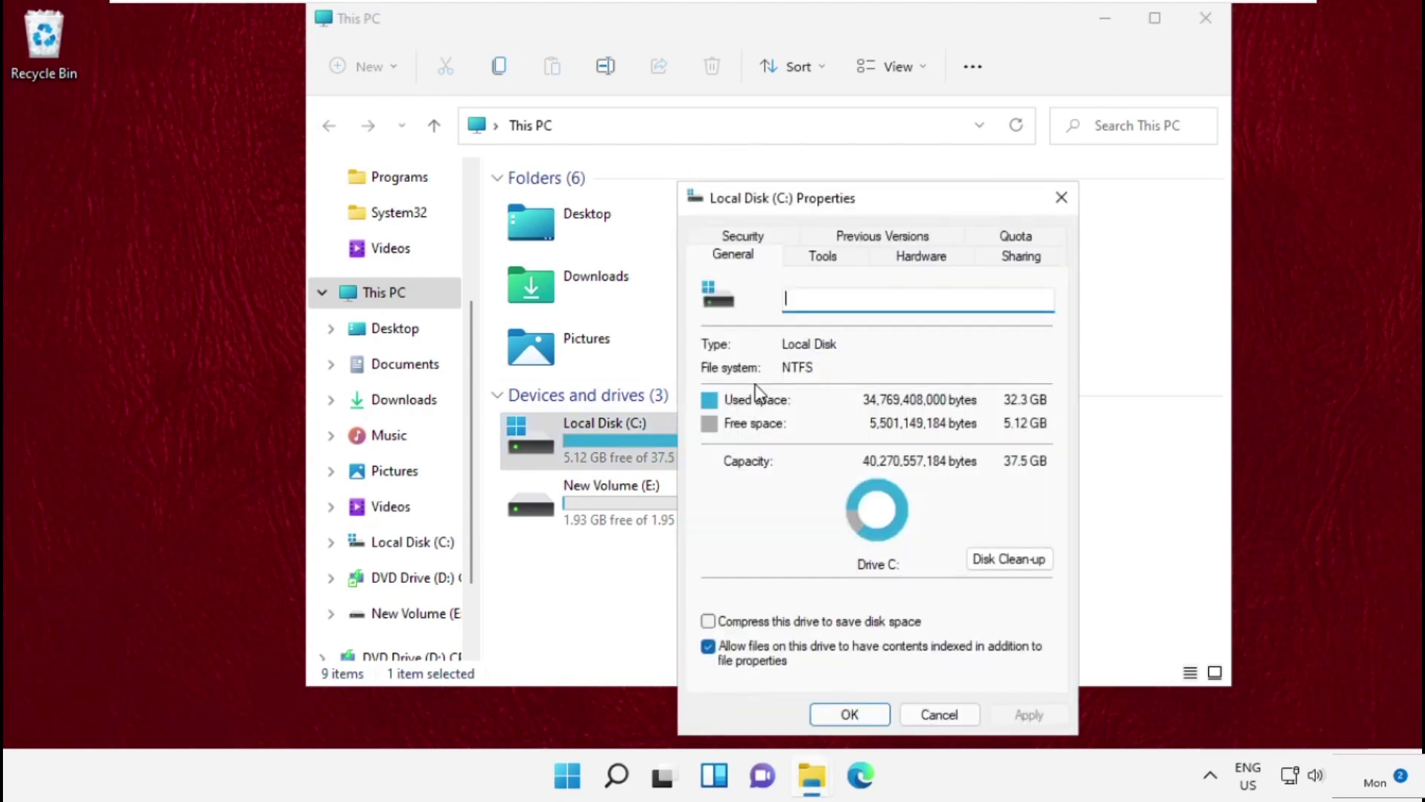
pyautogui.moveTo(850, 200); pyautogui.dragTo(718, 43)
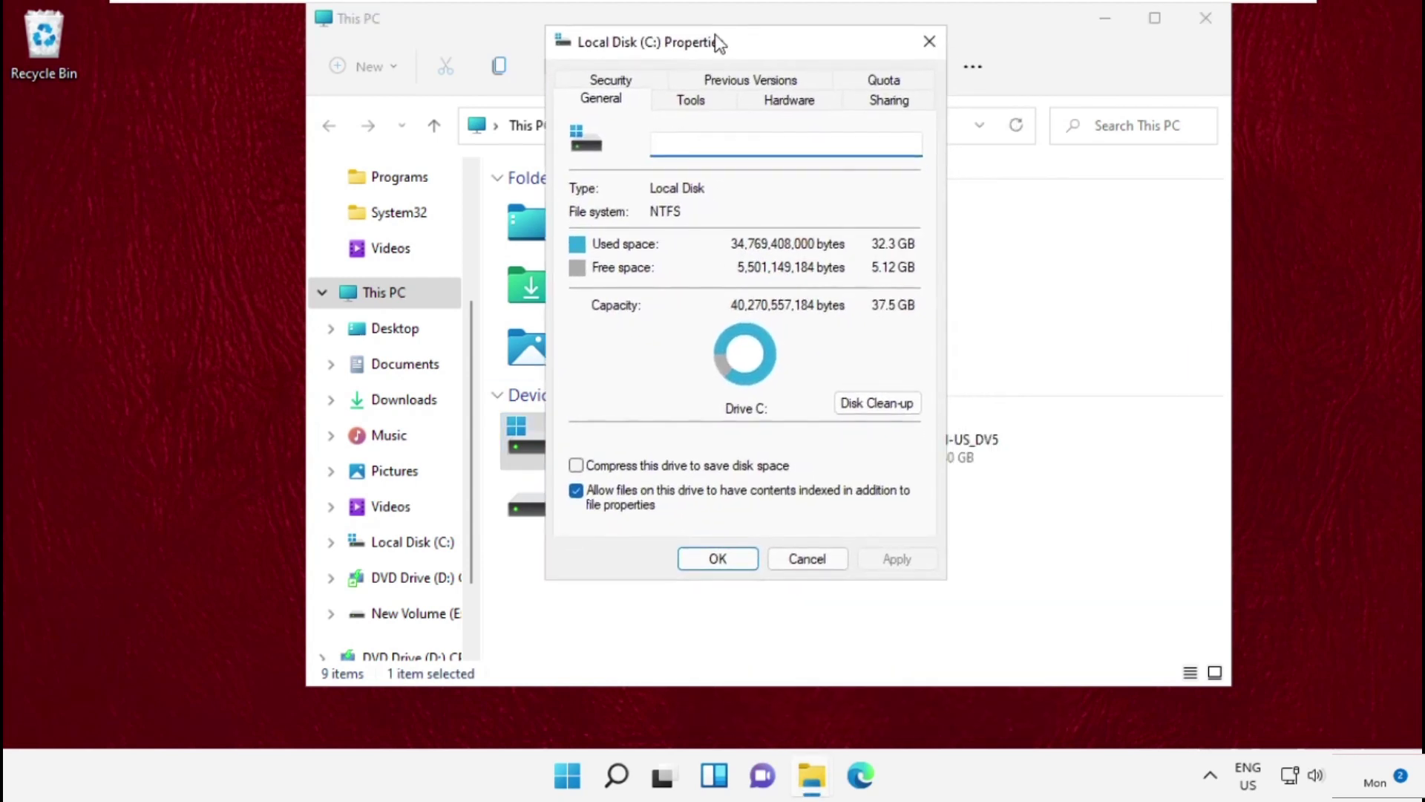
# Run Check > Scan drive from the Tools tab, then close the properties and This PC.
pyautogui.click(689, 100)
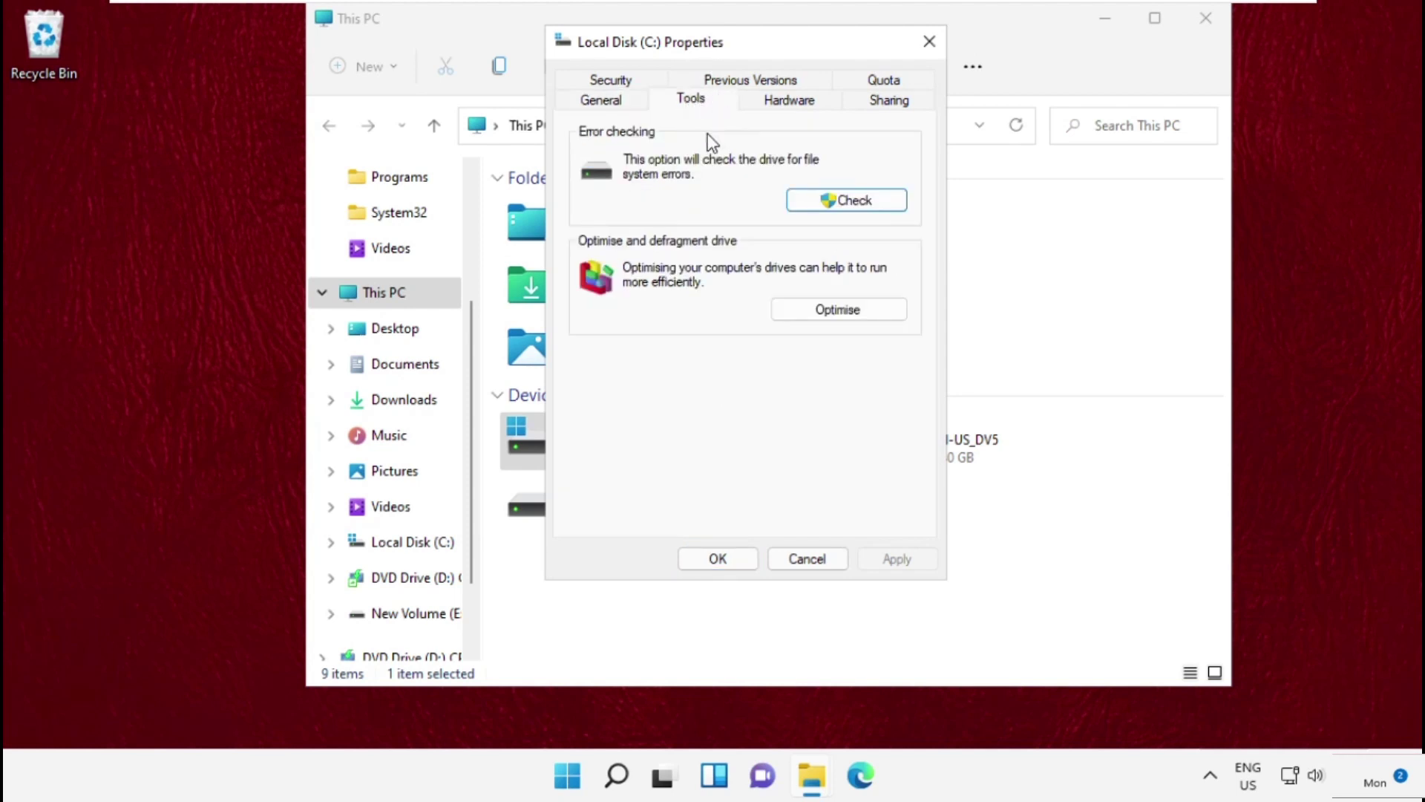
pyautogui.click(831, 205)
pyautogui.click(623, 363)
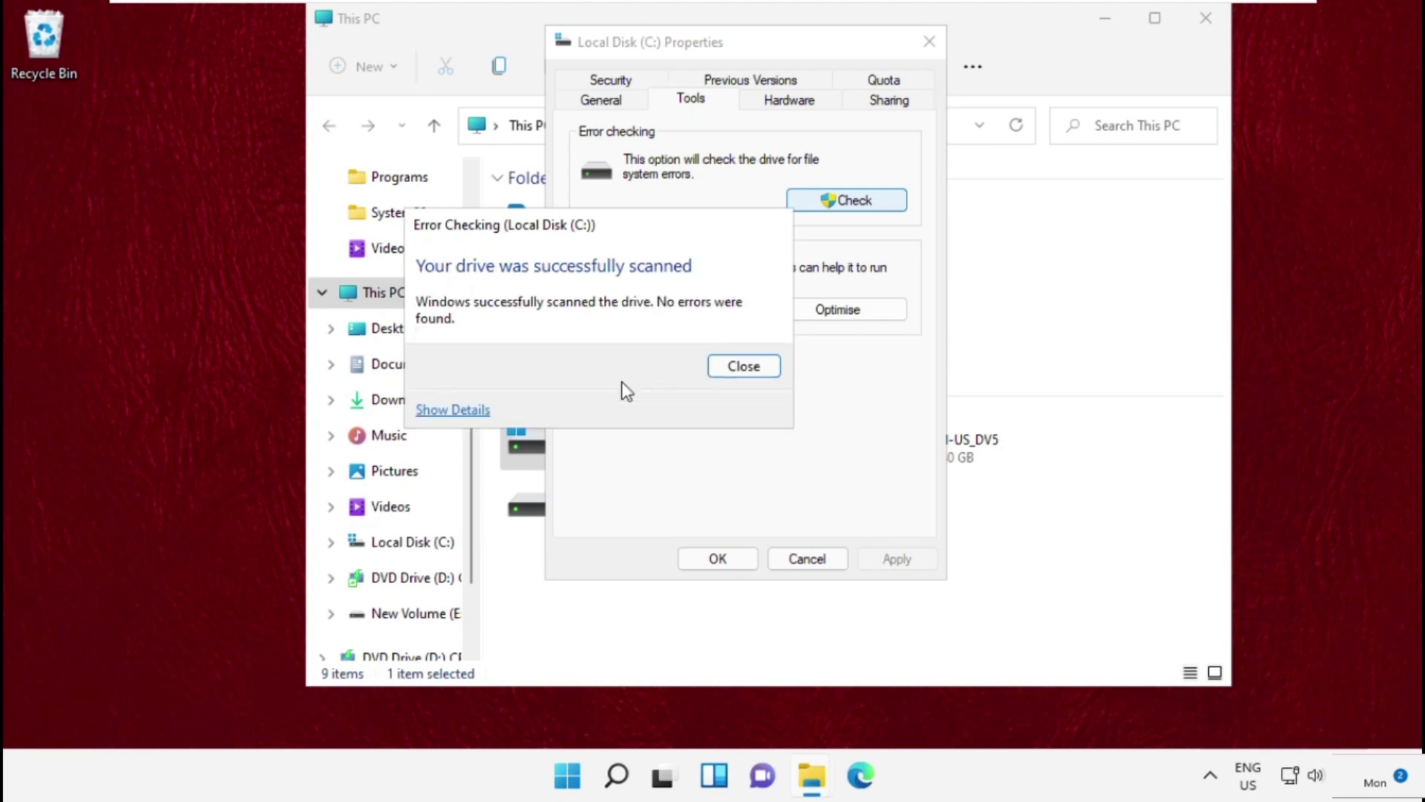
pyautogui.click(742, 369)
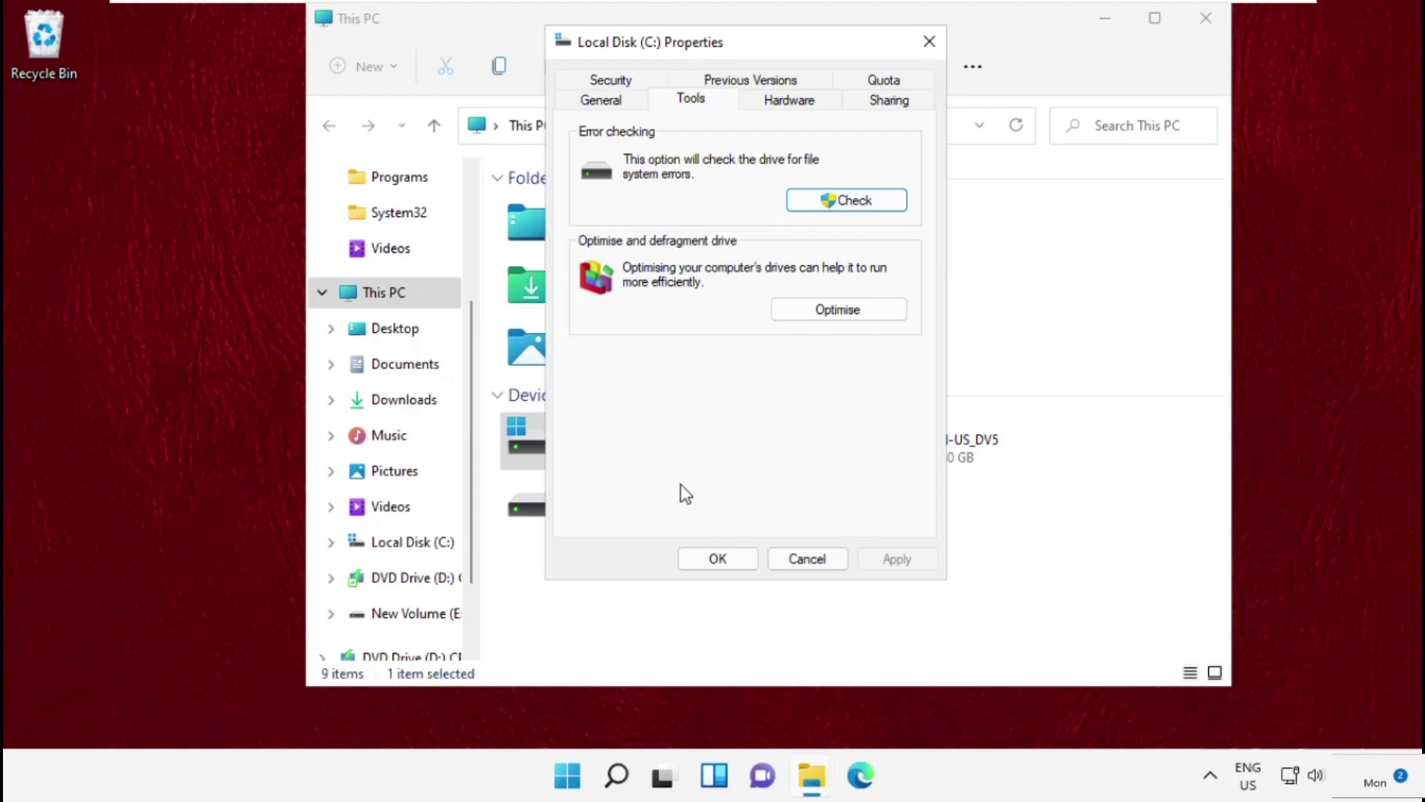
pyautogui.click(708, 559)
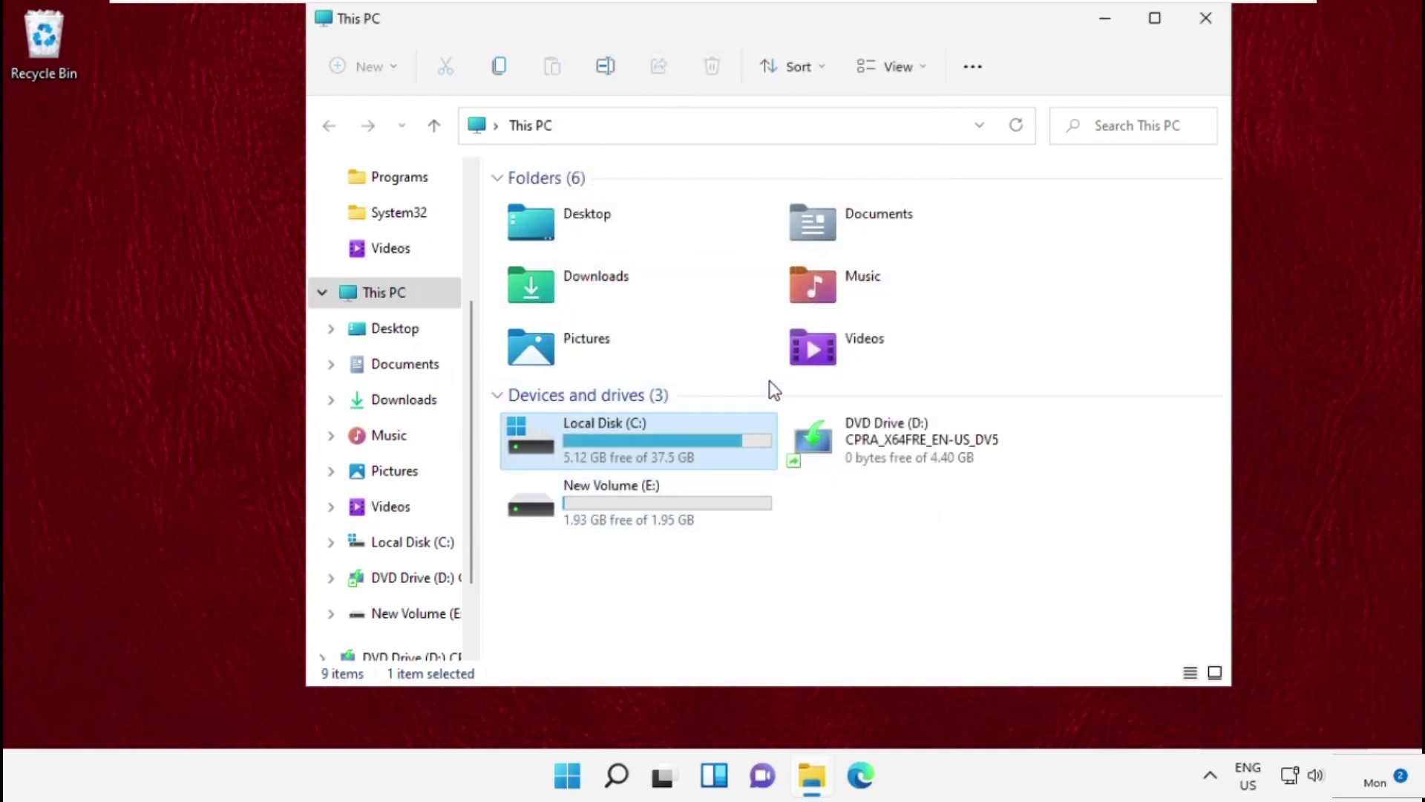
pyautogui.click(1208, 17)
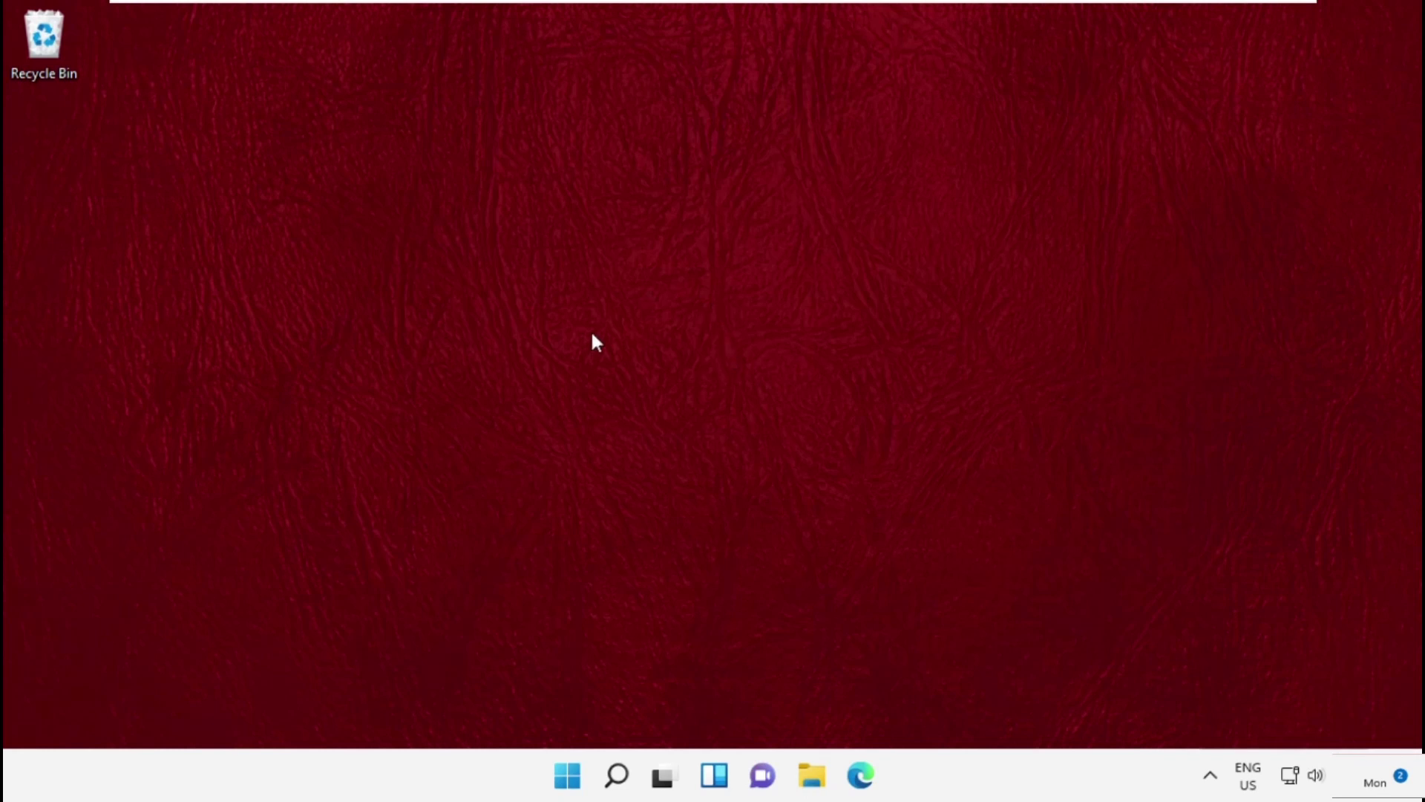
# Find Registry Editor in Windows Search, launch it, and approve the UAC prompt.
pyautogui.click(615, 775)
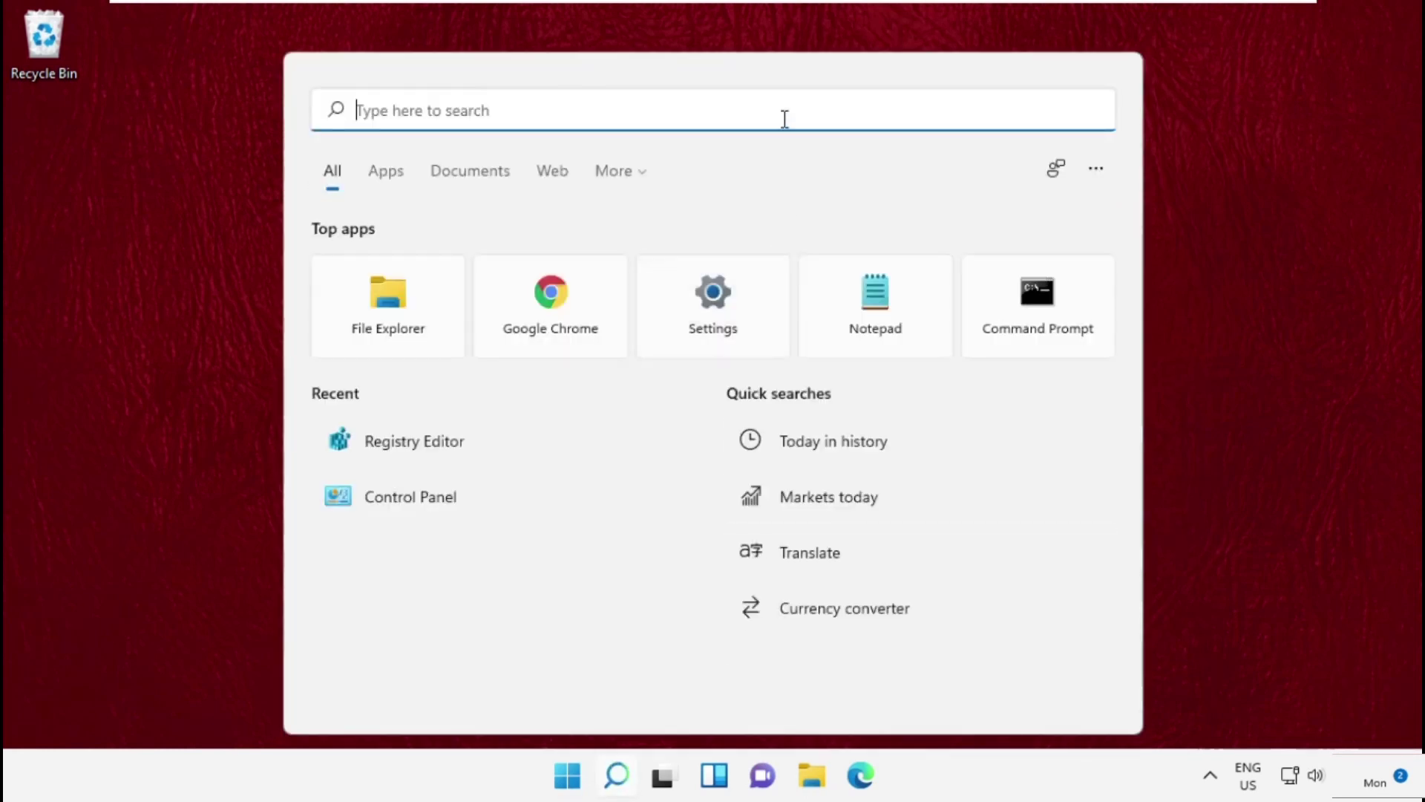
pyautogui.write('Registry Edito')
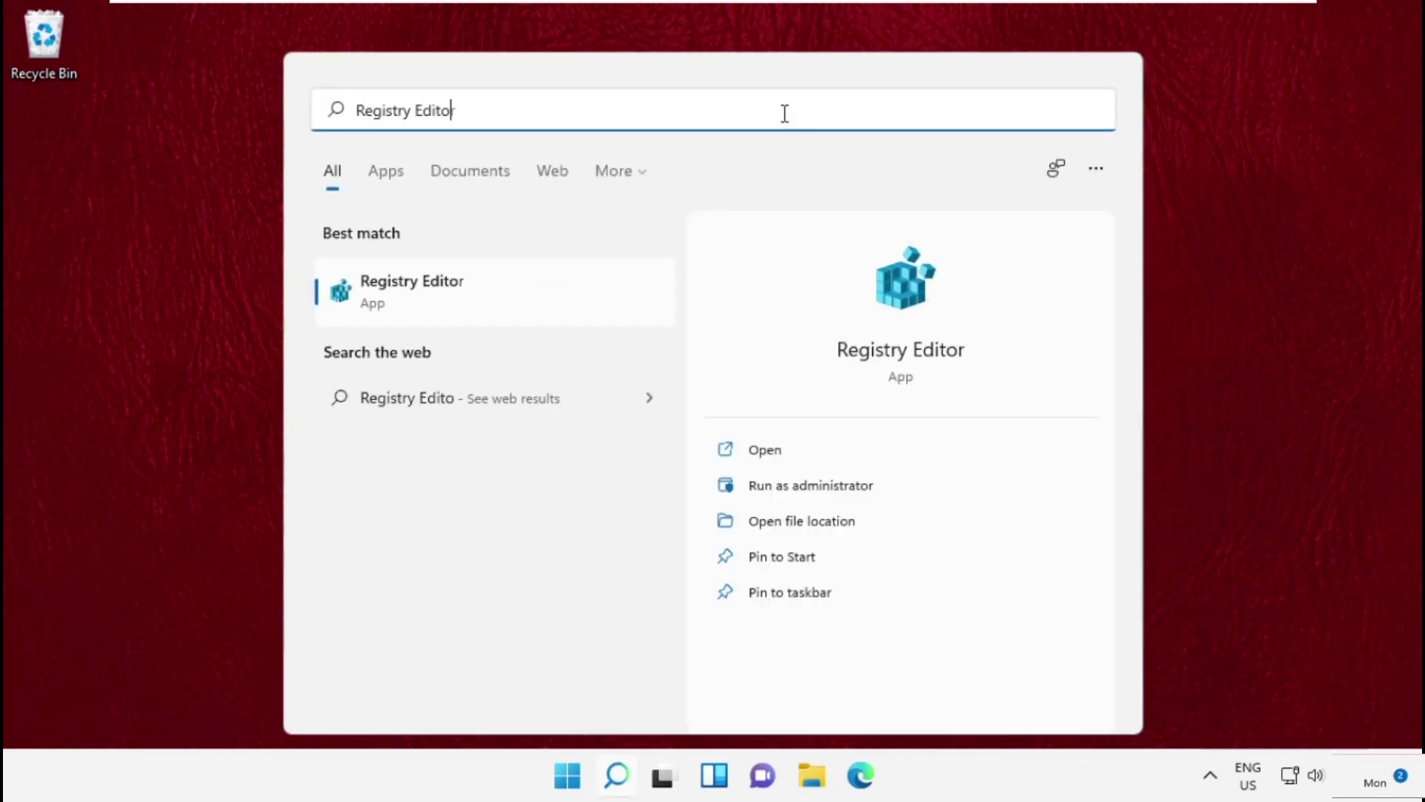
pyautogui.write('r')
pyautogui.click(449, 317)
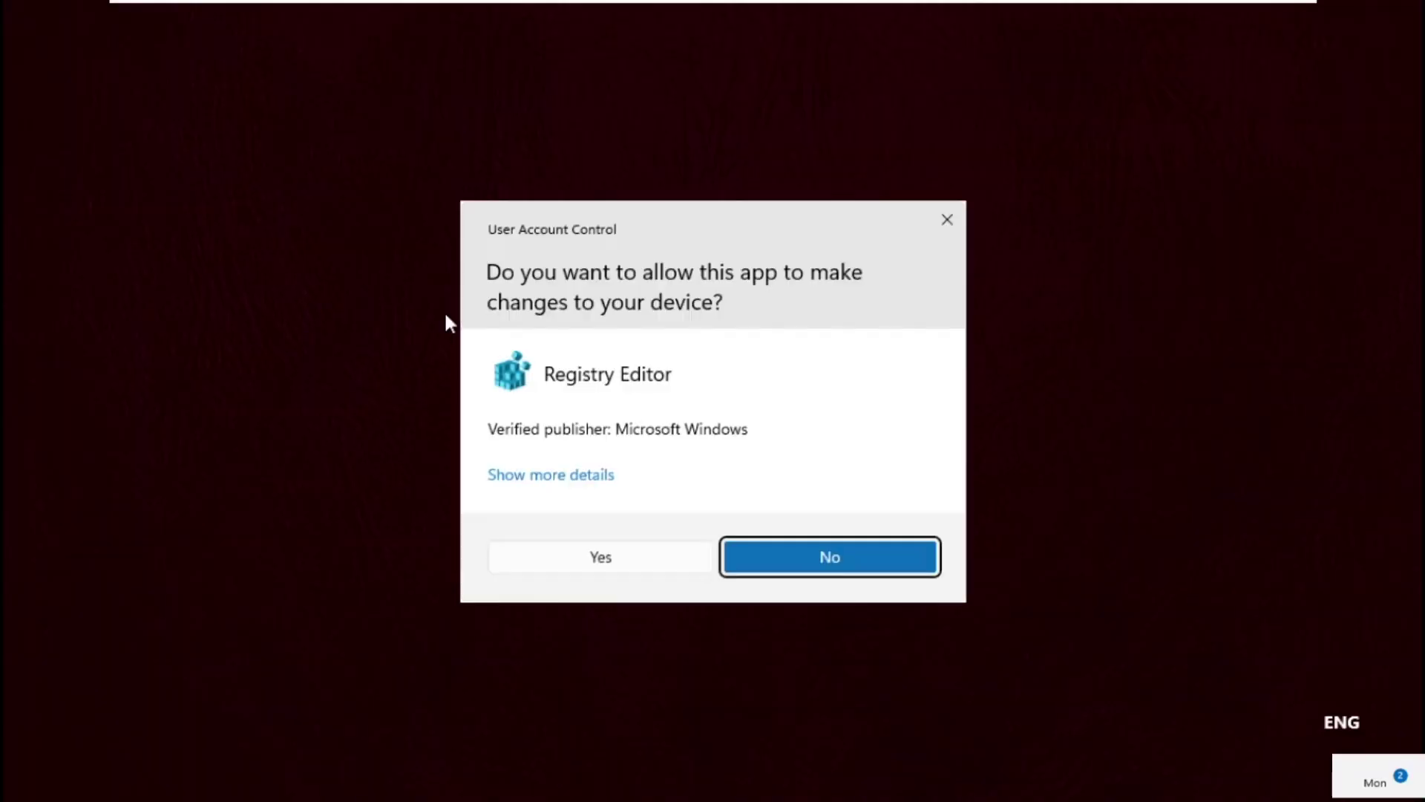
pyautogui.click(556, 559)
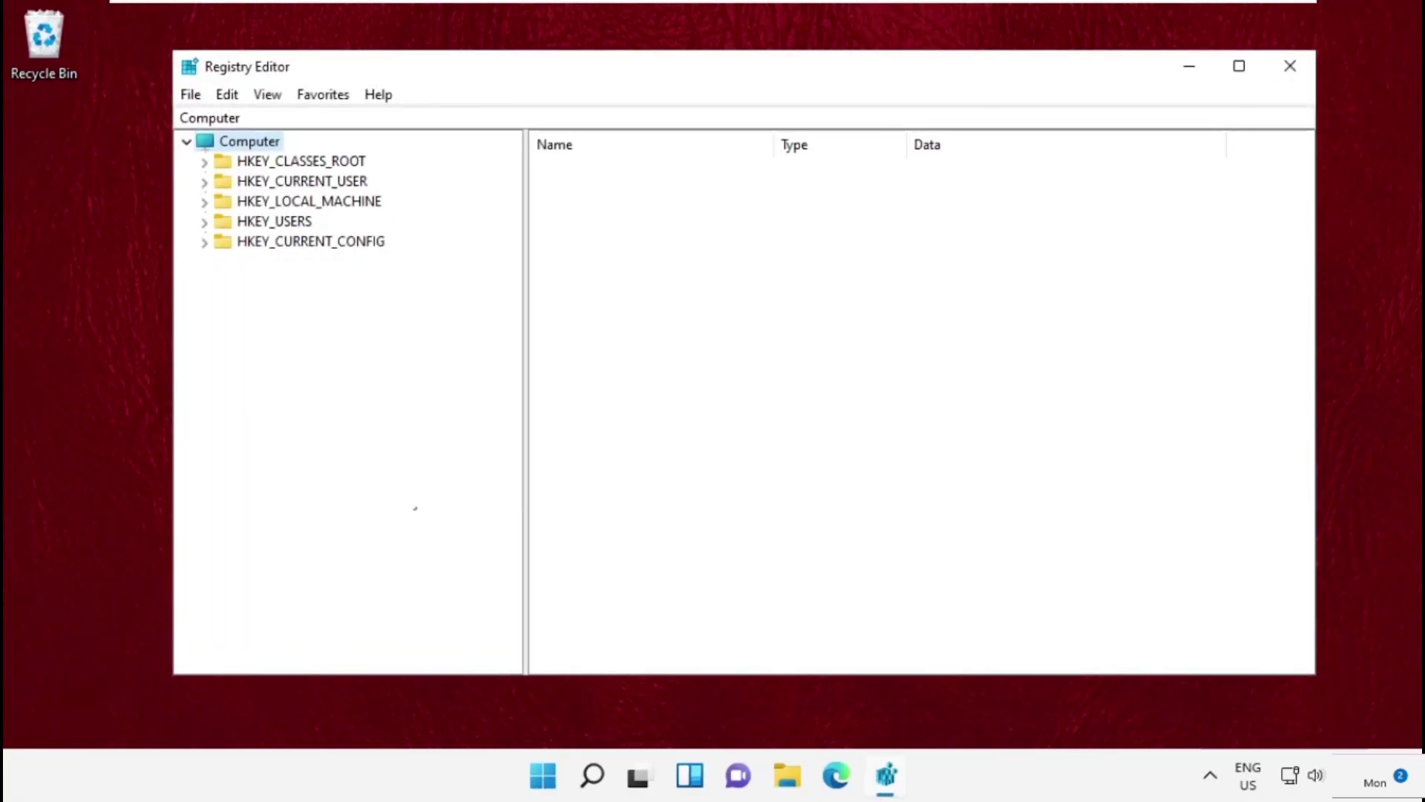
# Expand HKEY_LOCAL_MACHINE > SYSTEM > CurrentControlSet > Services and select WebClient.
pyautogui.click(279, 201)
pyautogui.click(206, 203)
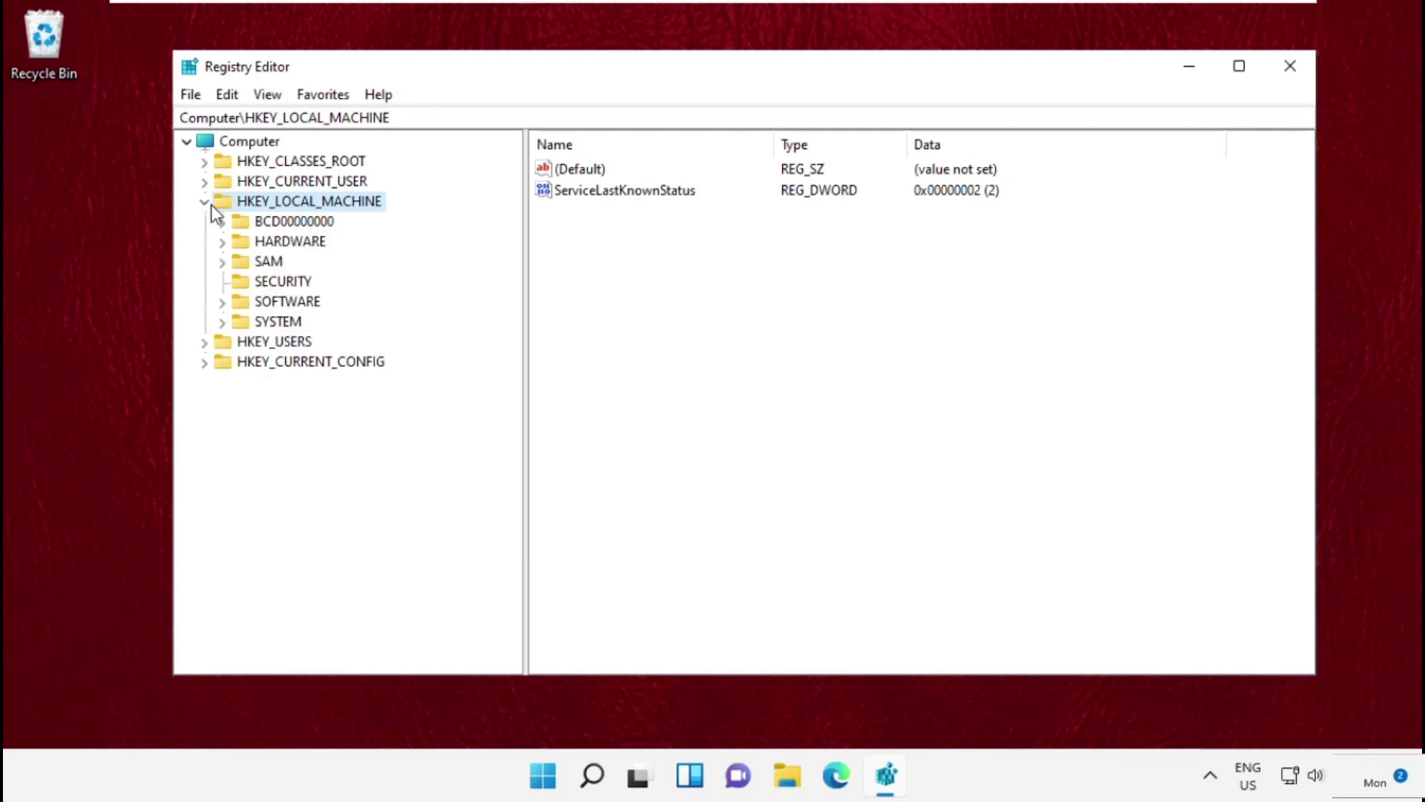
pyautogui.click(273, 321)
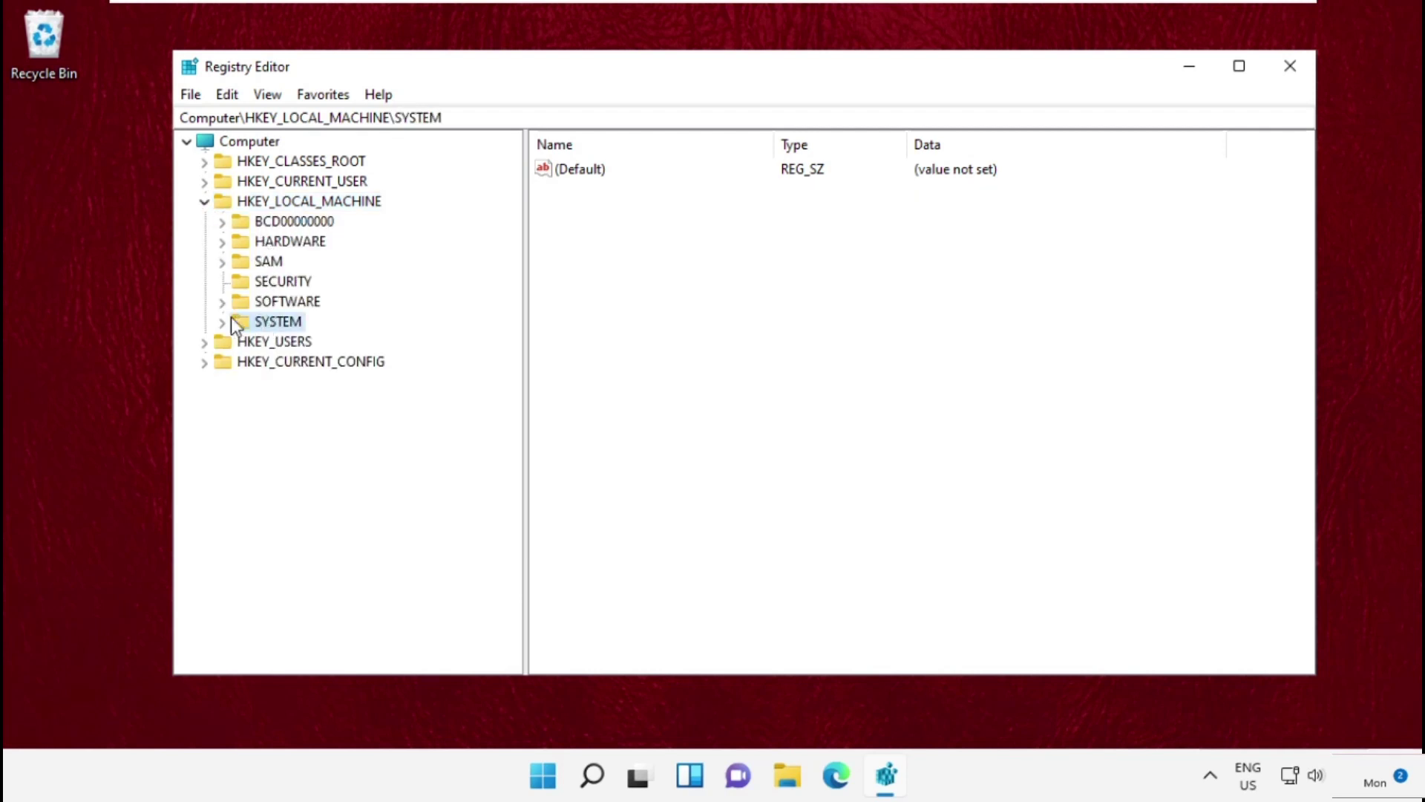
pyautogui.click(223, 323)
pyautogui.click(279, 361)
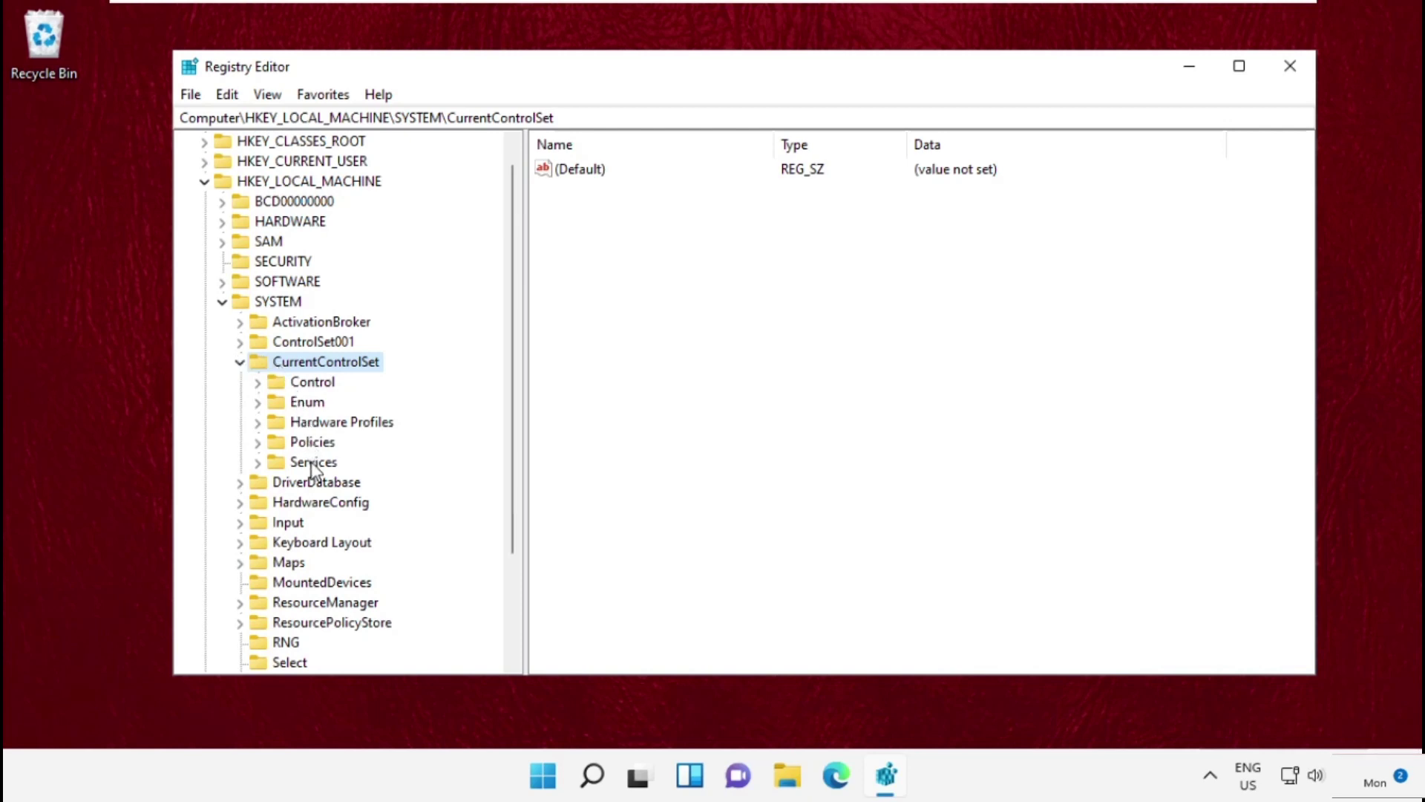
pyautogui.click(312, 463)
pyautogui.click(257, 462)
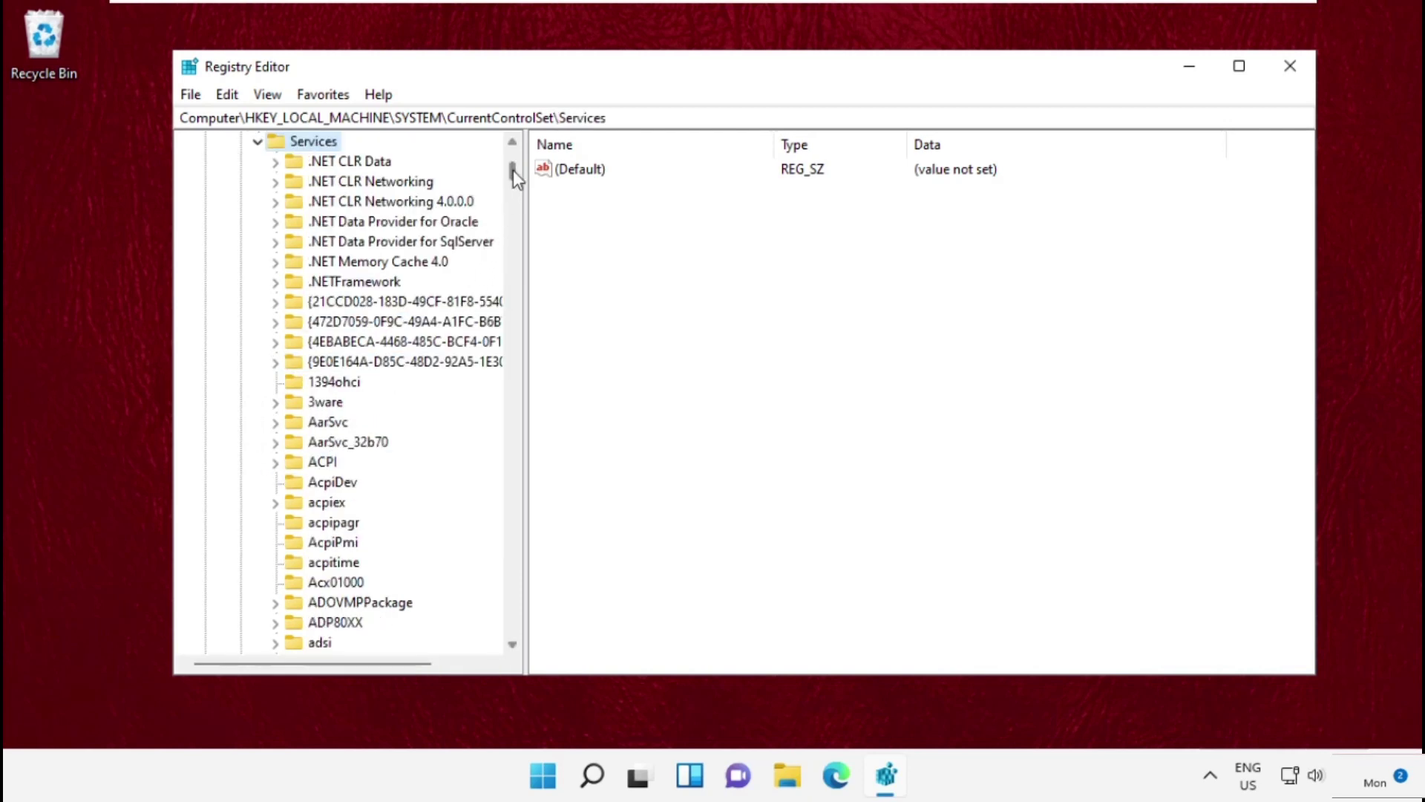
pyautogui.moveTo(513, 171)
pyautogui.mouseDown()
pyautogui.moveTo(509, 521)
pyautogui.moveTo(526, 594)
pyautogui.mouseUp()
pyautogui.click(336, 383)
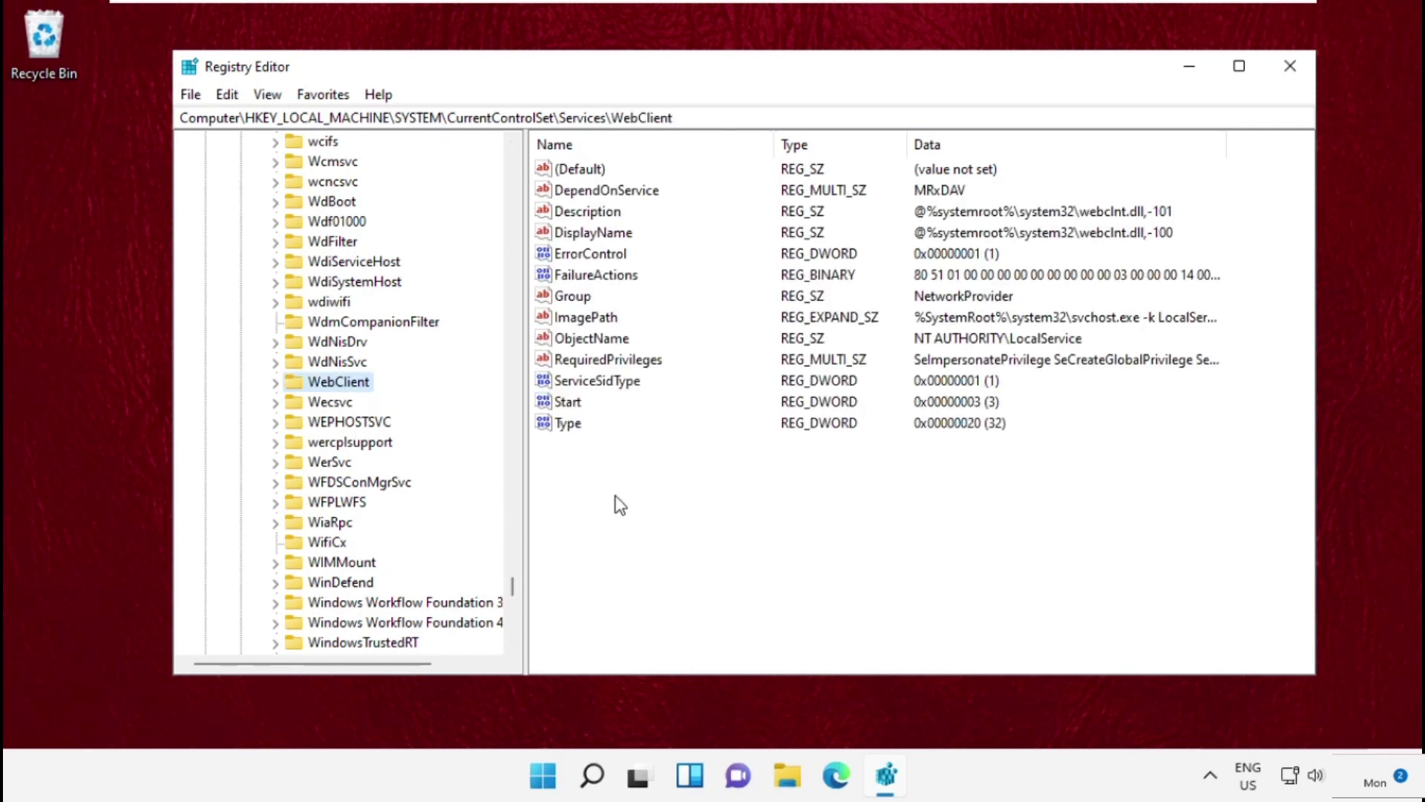
# Create a new DWORD (32-bit) value named AuthForwardServerList under WebClient.
pyautogui.rightClick(668, 509)
pyautogui.moveTo(724, 521)
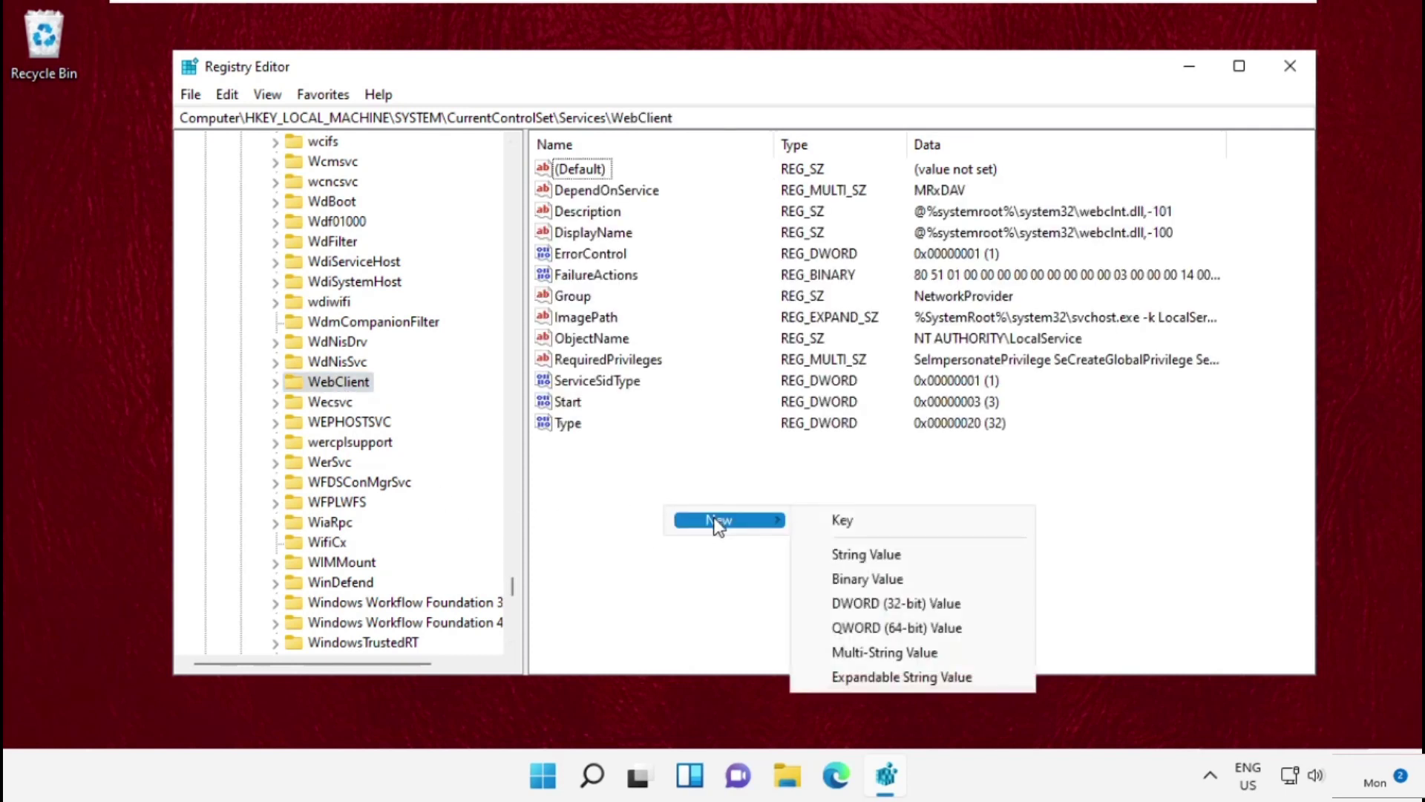
pyautogui.click(843, 603)
pyautogui.write('AuthForwardServerList')
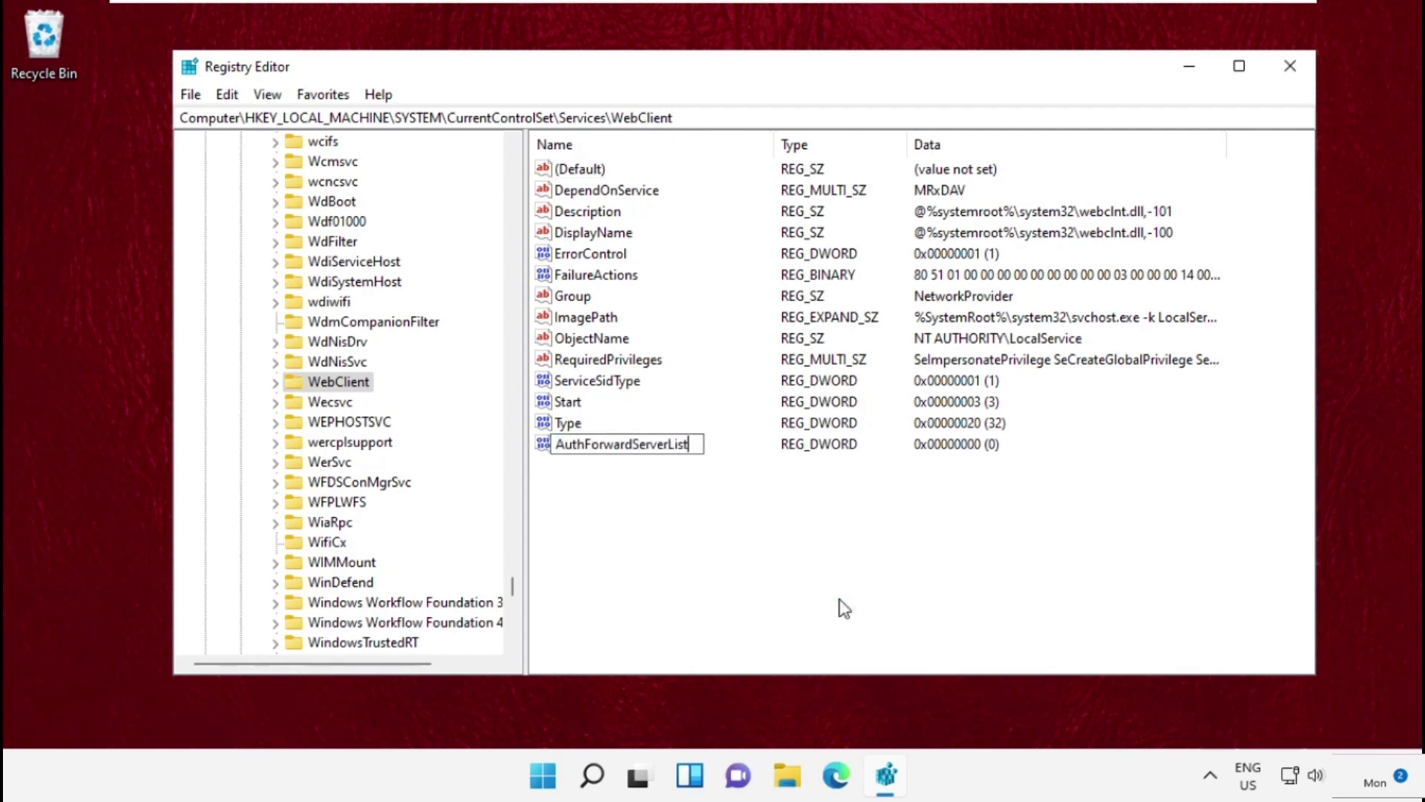
pyautogui.press('Return')
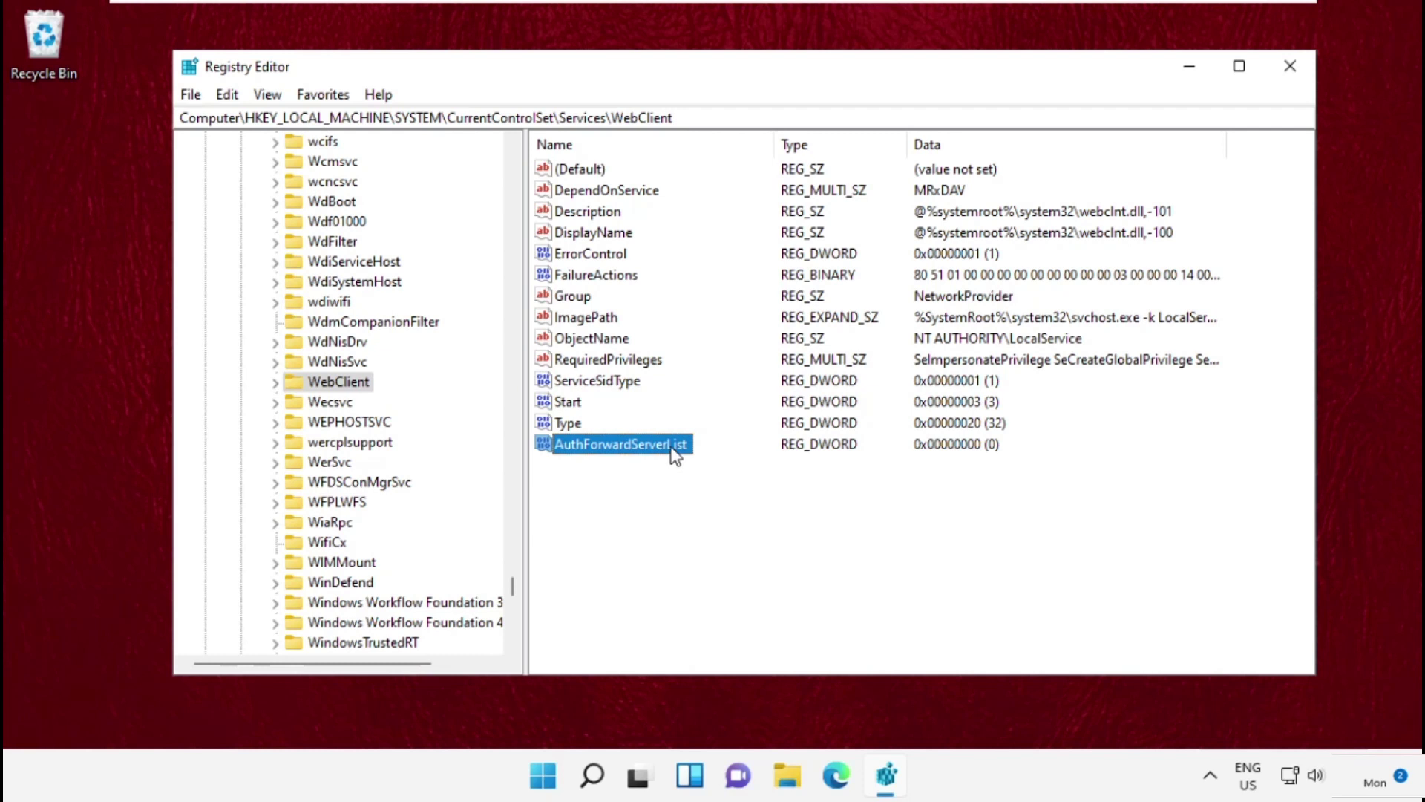
# Confirm AuthForwardServerList's data as 0 and close Registry Editor.
pyautogui.rightClick(671, 447)
pyautogui.click(725, 458)
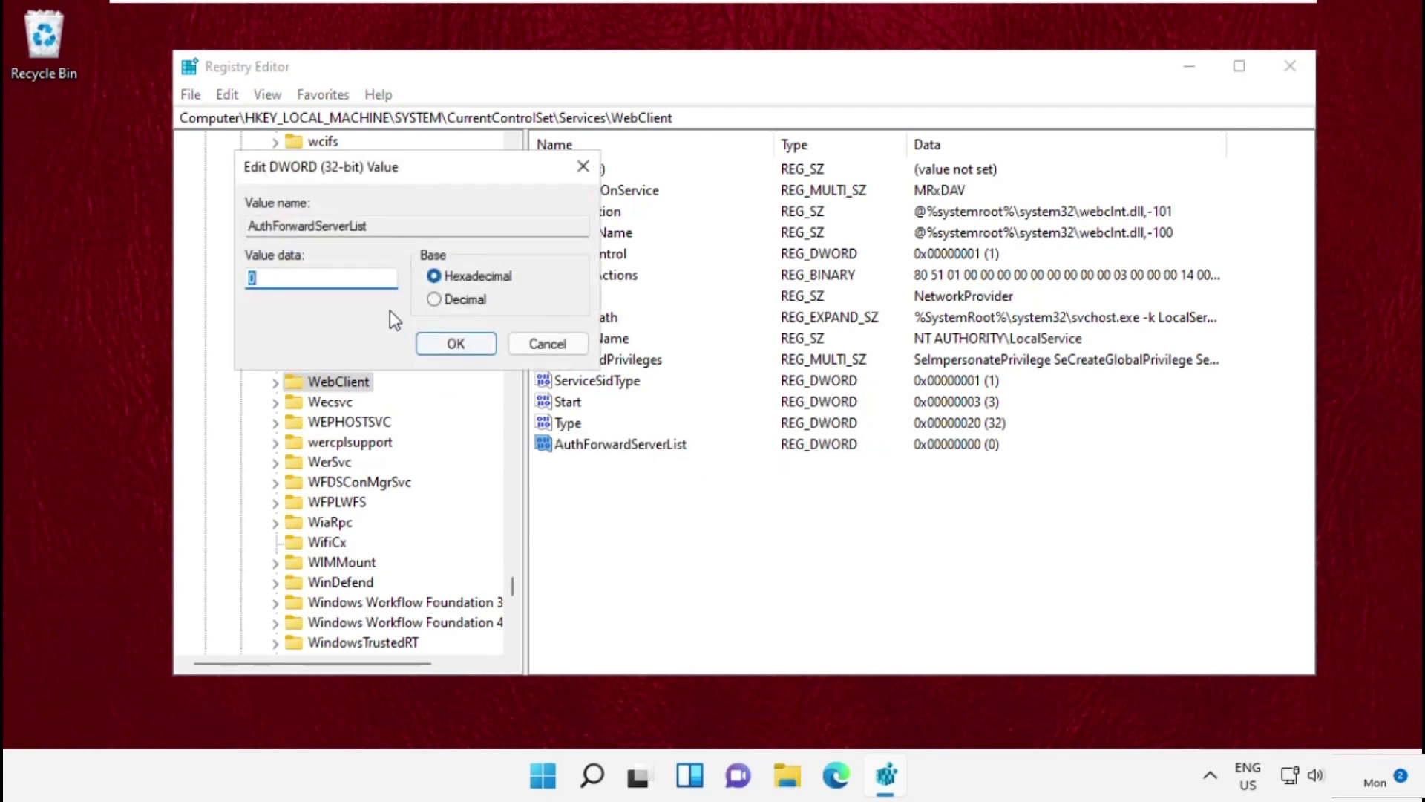
pyautogui.moveTo(374, 277); pyautogui.dragTo(231, 274)
pyautogui.click(455, 344)
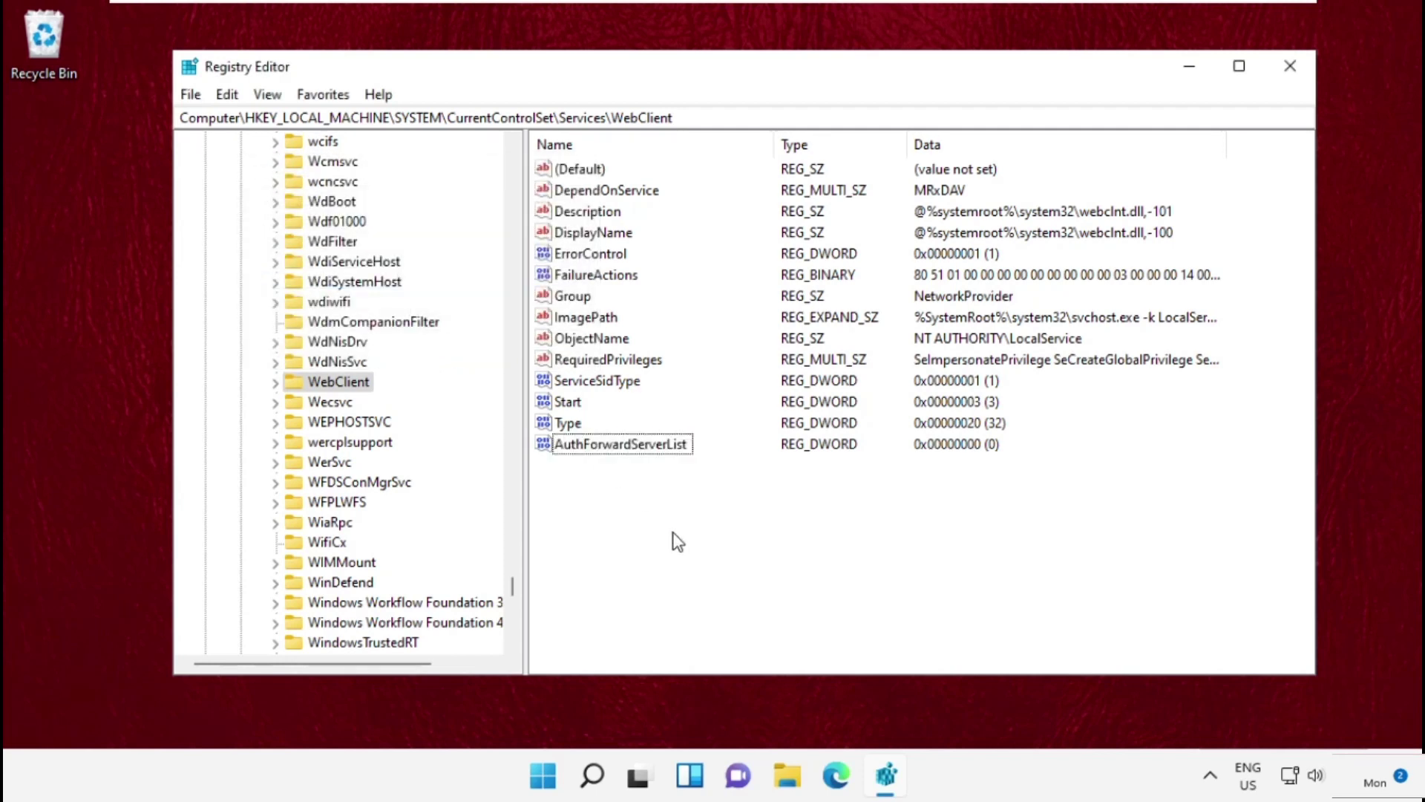
pyautogui.click(1289, 67)
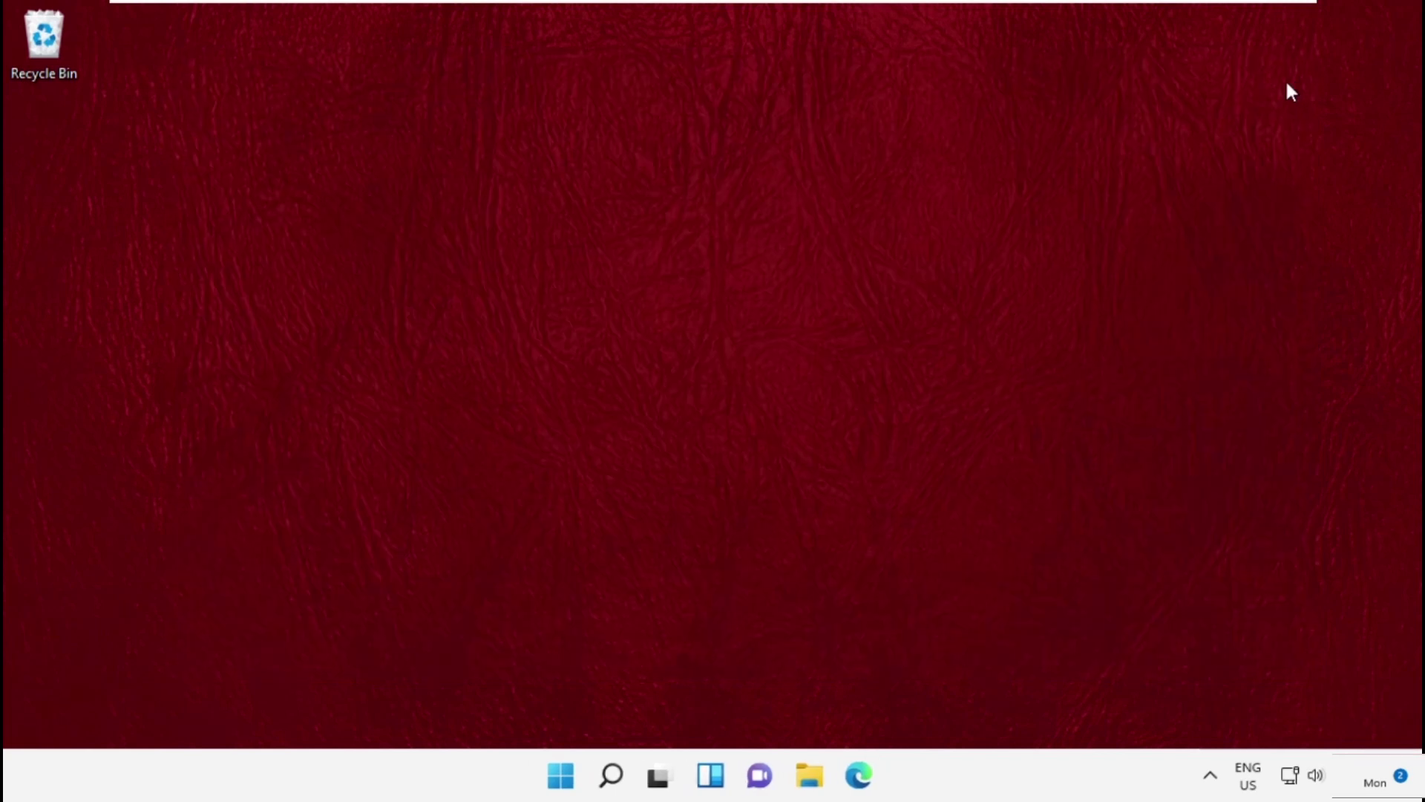